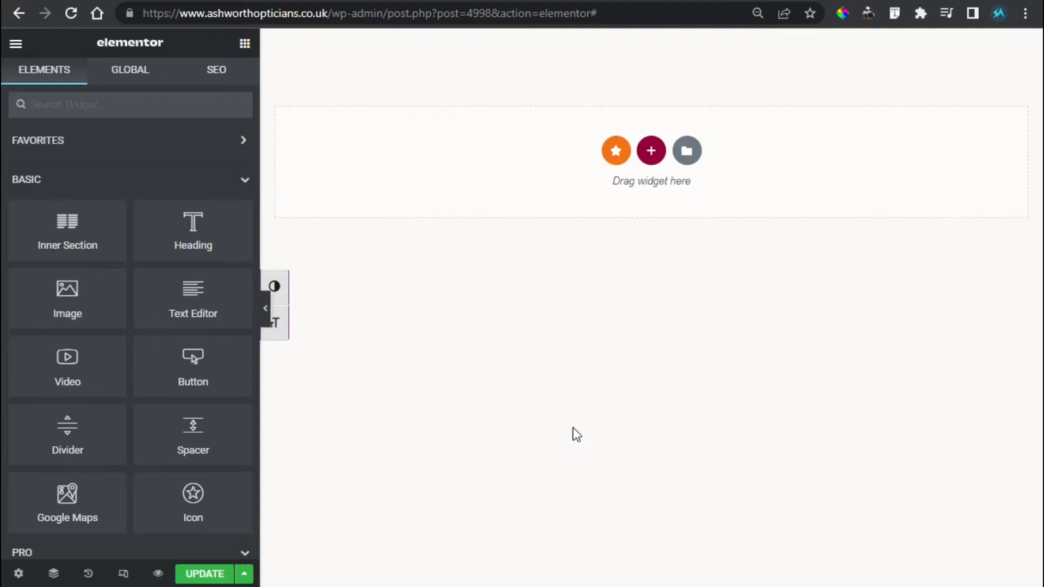
Step: Add a new three-column section of equal widths and set its height to Fit To Screen
{"action": "left_click", "coordinate": [652, 149]}
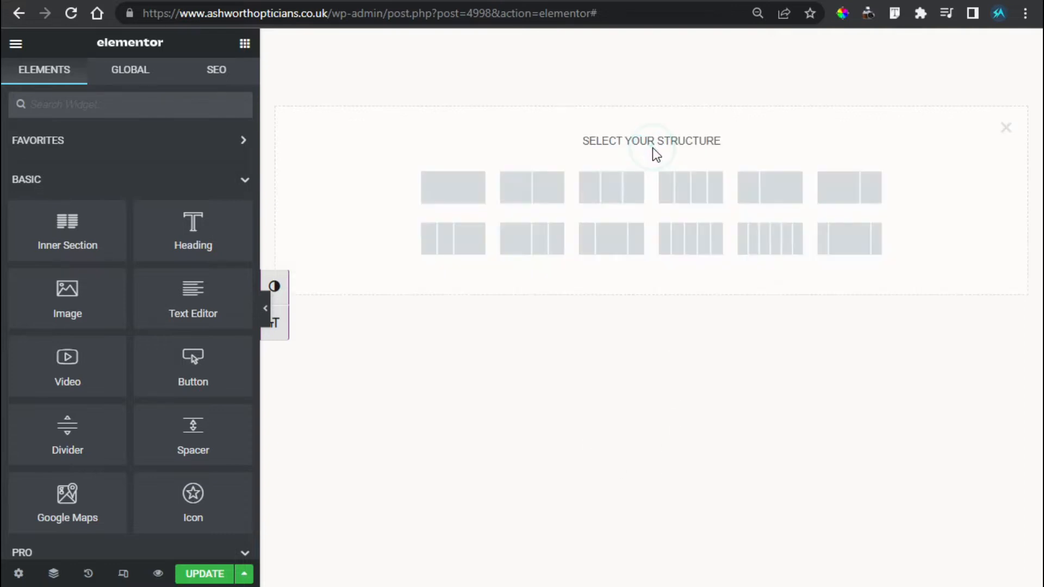
{"action": "left_click", "coordinate": [615, 190]}
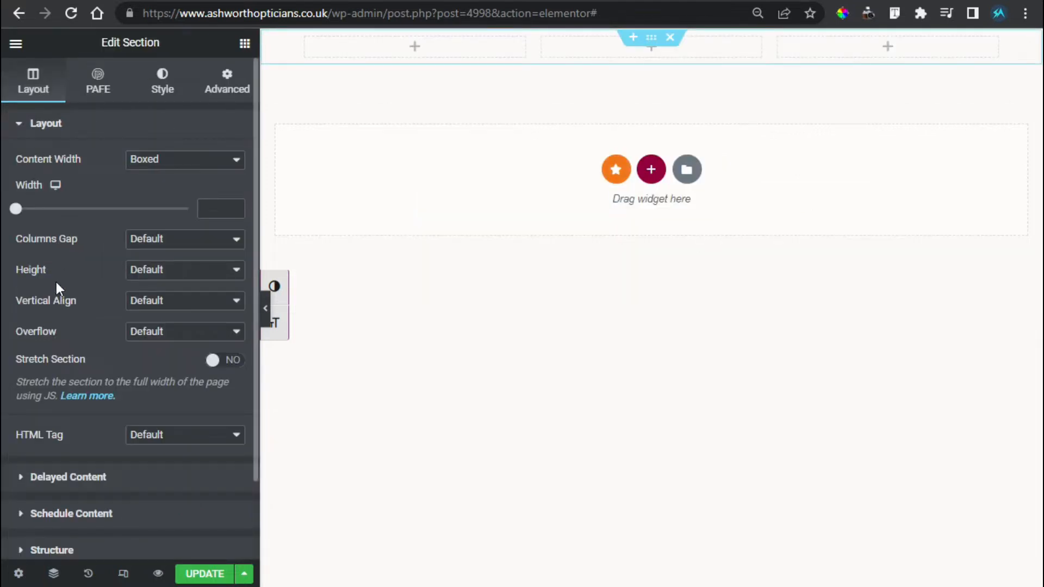
{"action": "left_click", "coordinate": [175, 269]}
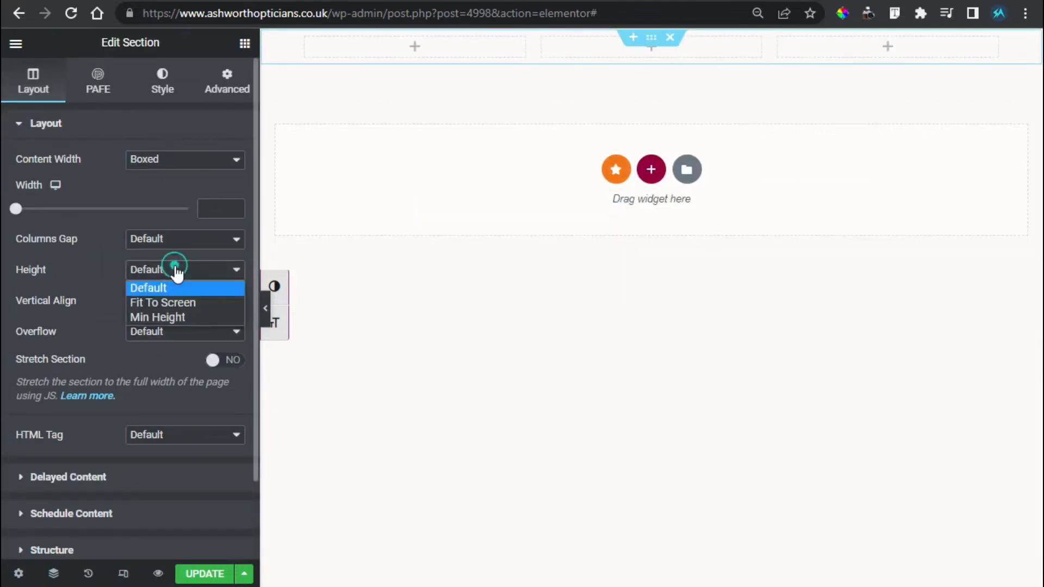
{"action": "left_click", "coordinate": [201, 302]}
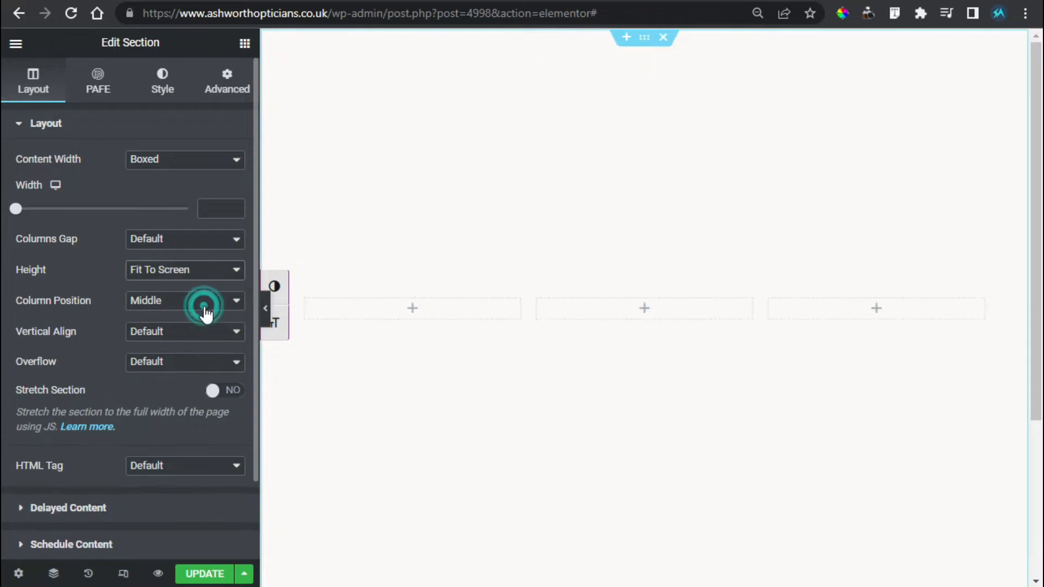
Step: Give the section a gradient background with the near-white #FEFEFE as its first colour
{"action": "left_click", "coordinate": [166, 88]}
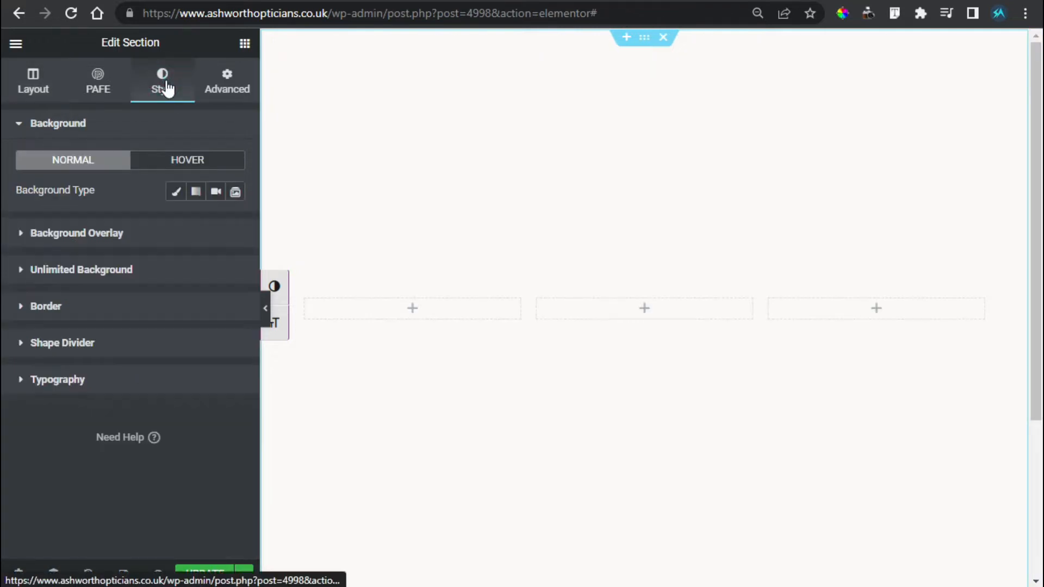
{"action": "left_click", "coordinate": [196, 193]}
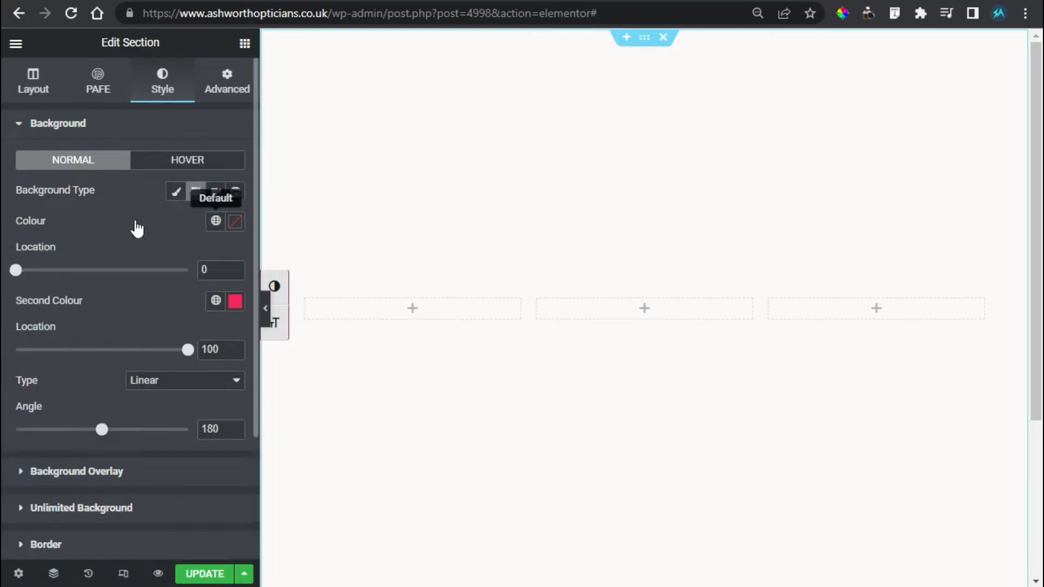
{"action": "left_click", "coordinate": [228, 218]}
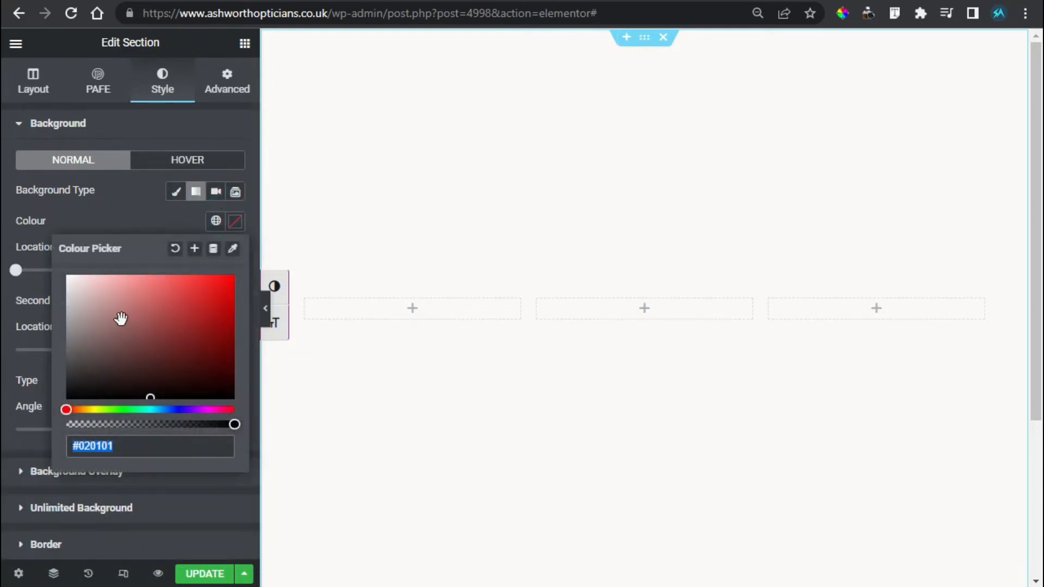
{"action": "left_click_drag", "start_coordinate": [121, 317], "coordinate": [35, 262]}
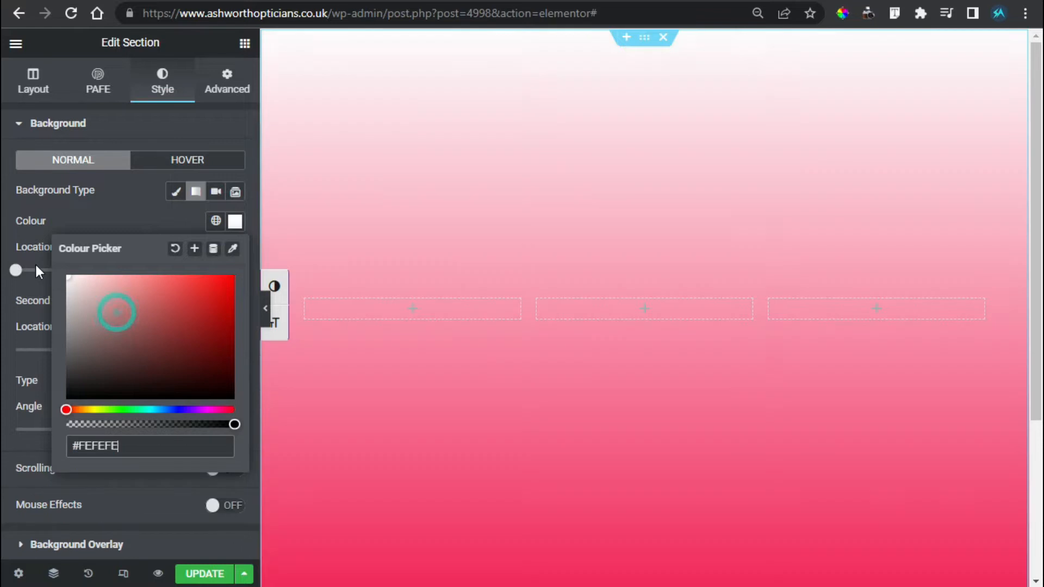
{"action": "left_click", "coordinate": [177, 219]}
Step: Set the gradient's second colour to the blue #4488F0
{"action": "left_click", "coordinate": [237, 300]}
{"action": "left_click_drag", "start_coordinate": [139, 489], "coordinate": [160, 489]}
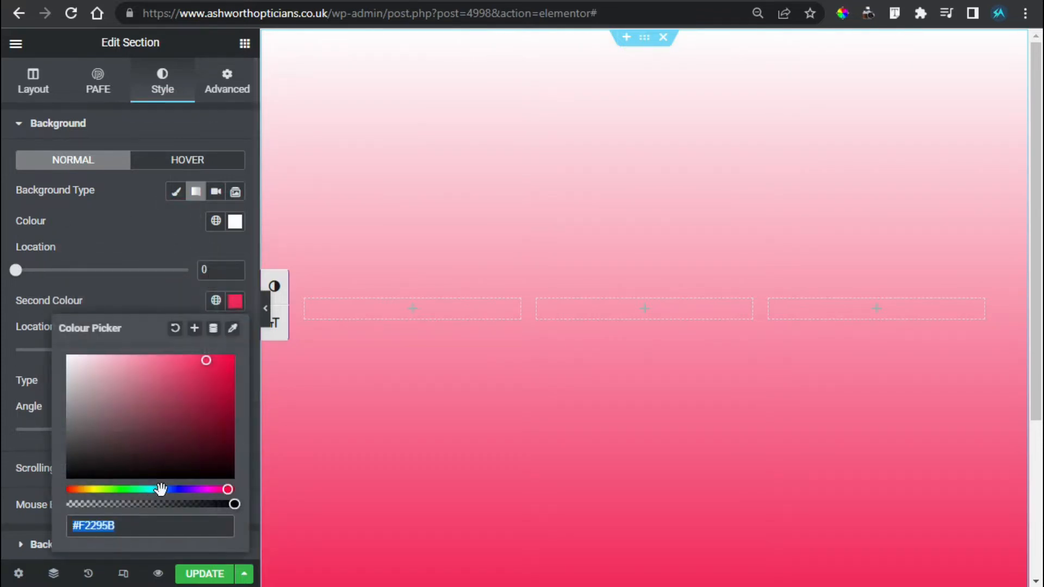
{"action": "left_click_drag", "start_coordinate": [196, 367], "coordinate": [187, 362]}
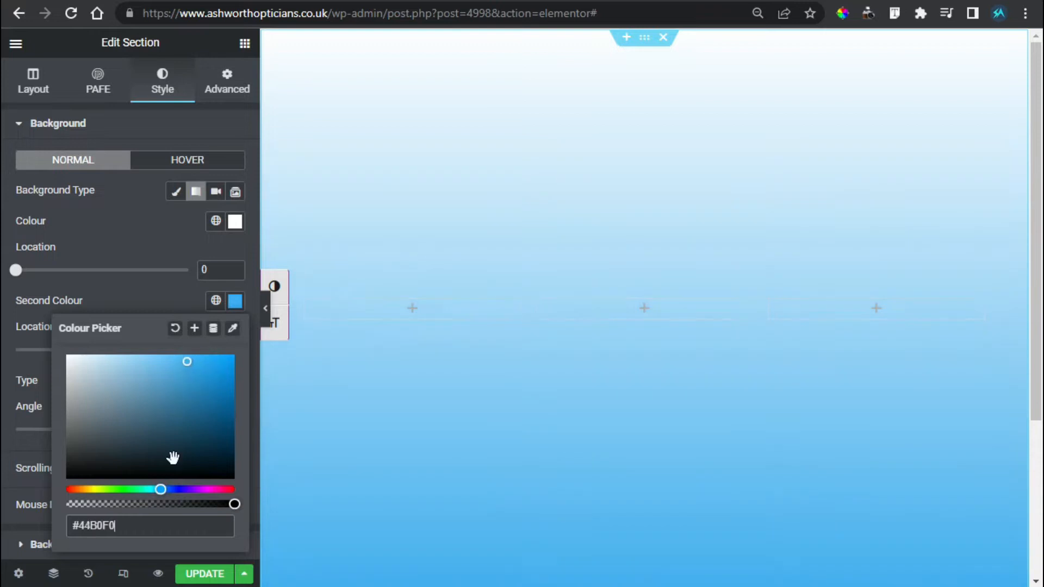
{"action": "left_click_drag", "start_coordinate": [162, 489], "coordinate": [168, 489]}
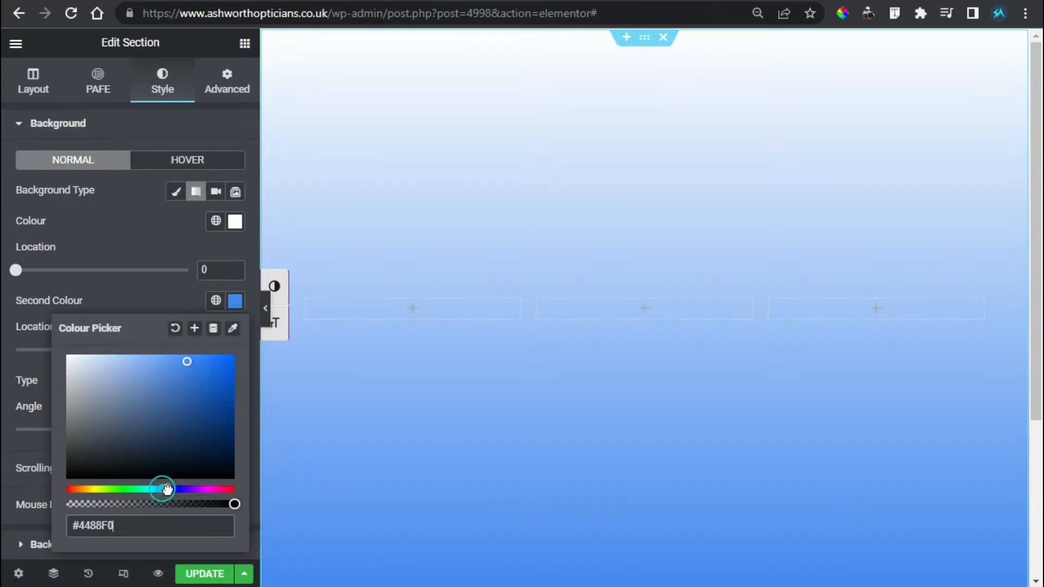
{"action": "left_click", "coordinate": [156, 306]}
Step: Set the gradient's first colour location to 50 and its second colour location to 43
{"action": "double_click", "coordinate": [212, 269]}
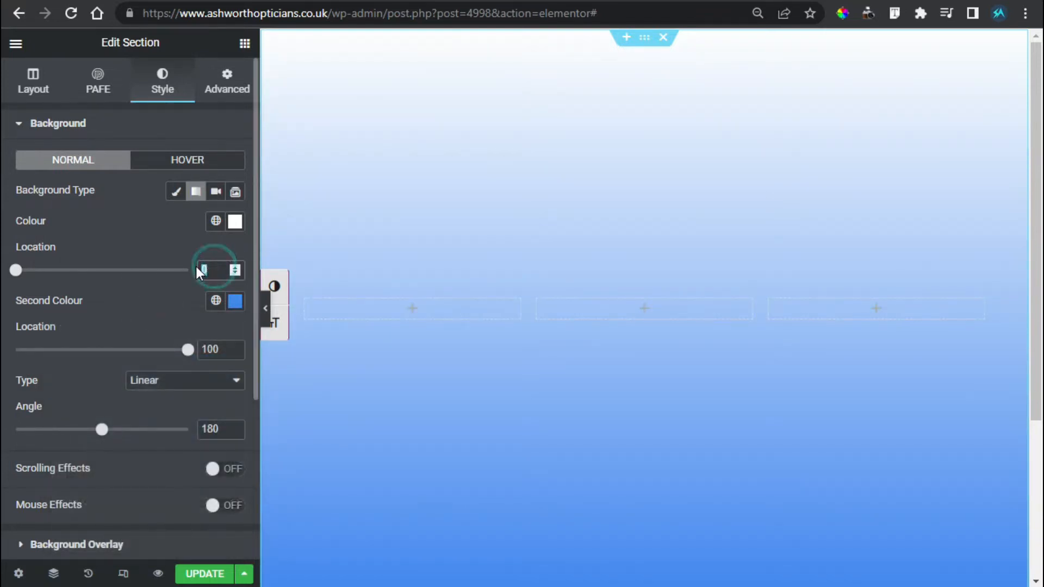
{"action": "type", "text": "50"}
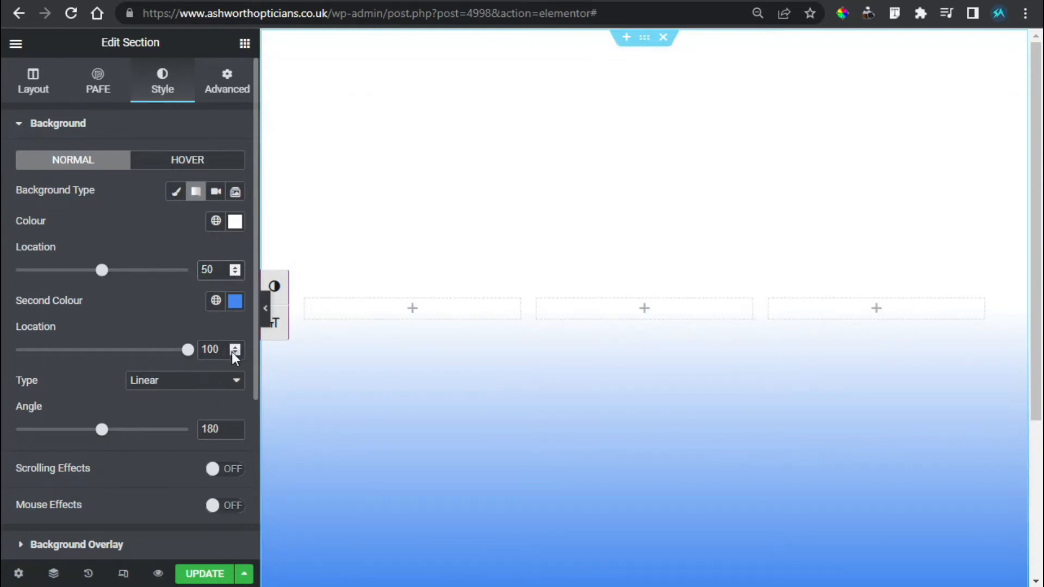
{"action": "double_click", "coordinate": [210, 349]}
{"action": "type", "text": "43"}
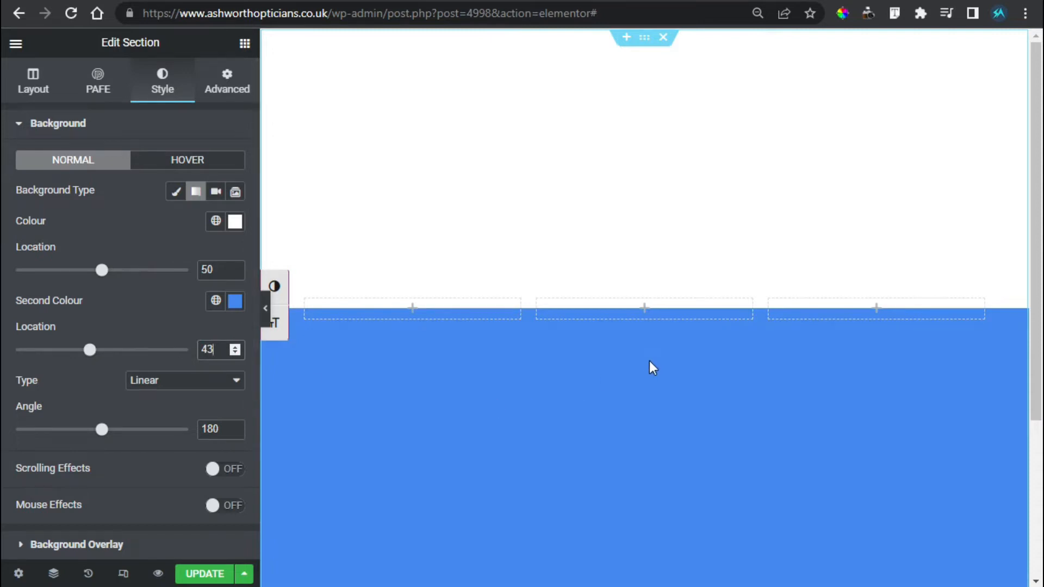
Step: Search the widgets for "flip" and place the second Flip Box widget in the section's middle column
{"action": "left_click", "coordinate": [245, 45]}
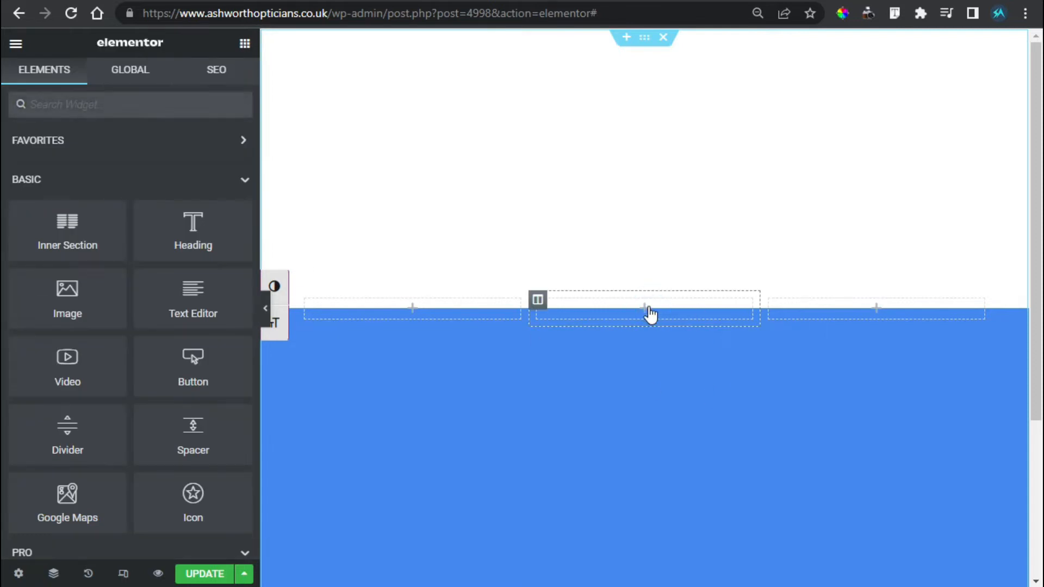
{"action": "left_click", "coordinate": [133, 105]}
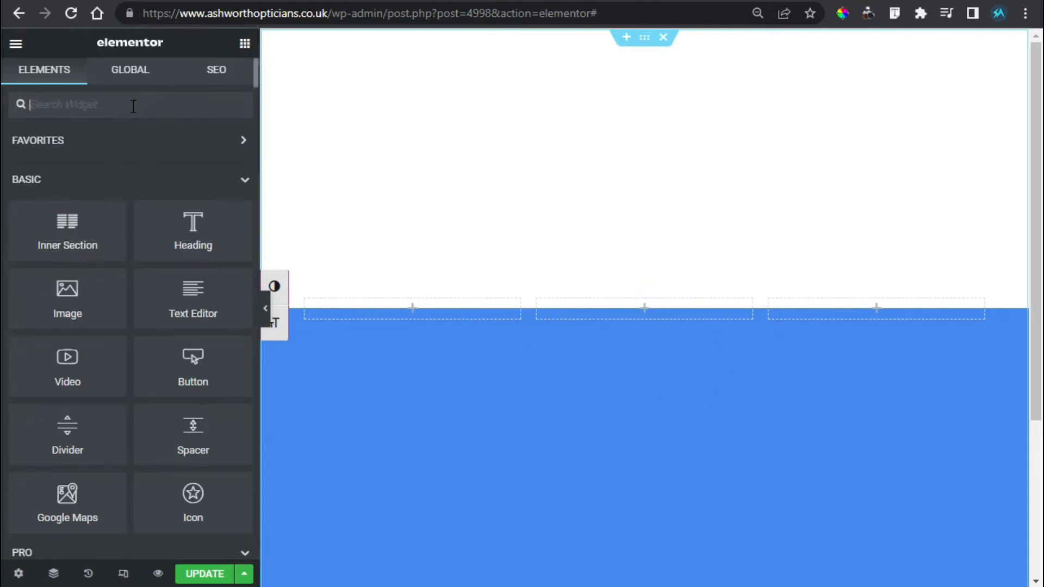
{"action": "type", "text": "g"}
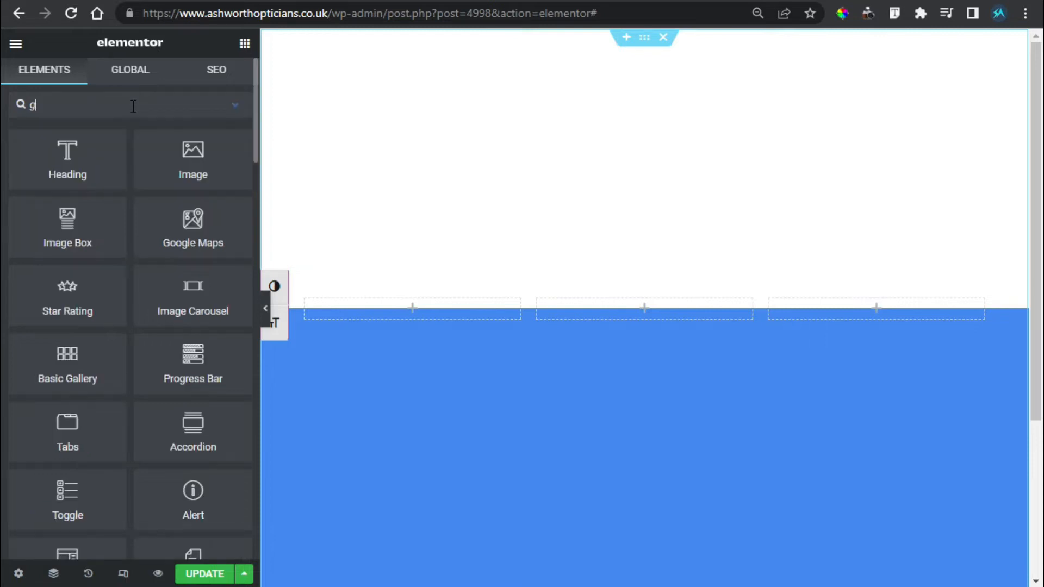
{"action": "key", "text": "BackSpace"}
{"action": "type", "text": "ip"}
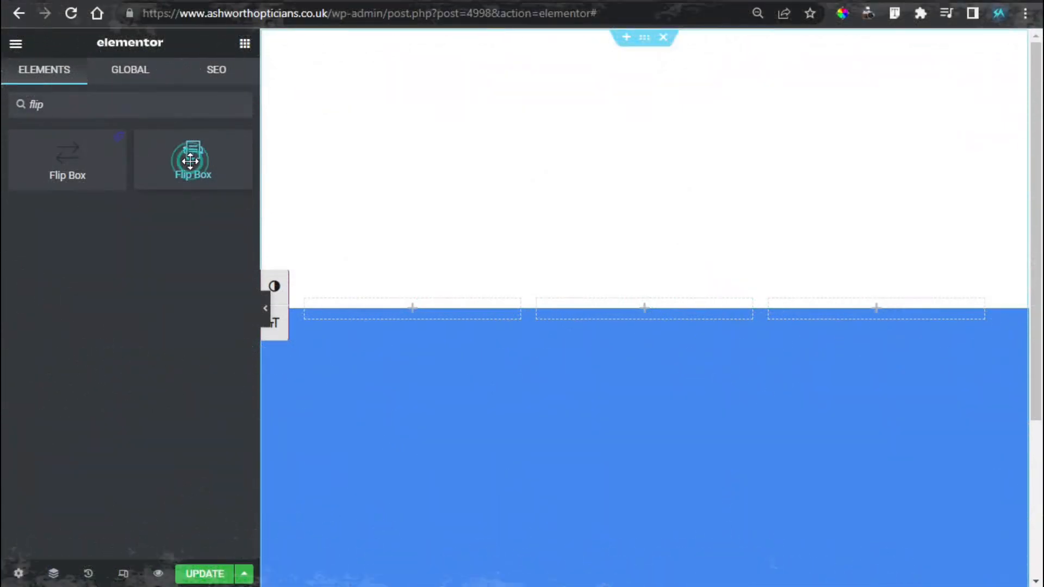
{"action": "left_click_drag", "start_coordinate": [187, 152], "coordinate": [580, 479]}
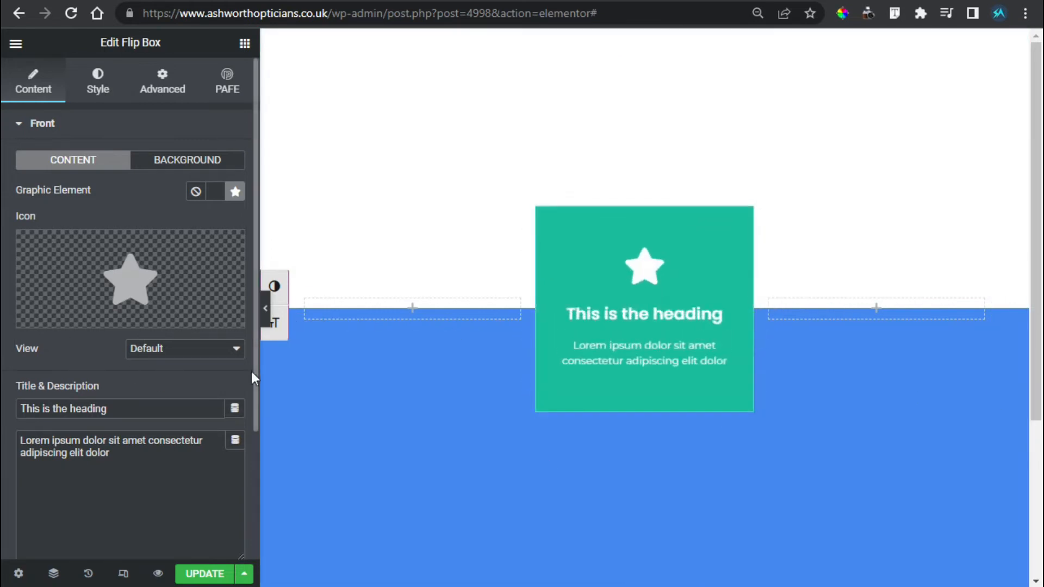
{"action": "left_click", "coordinate": [103, 122]}
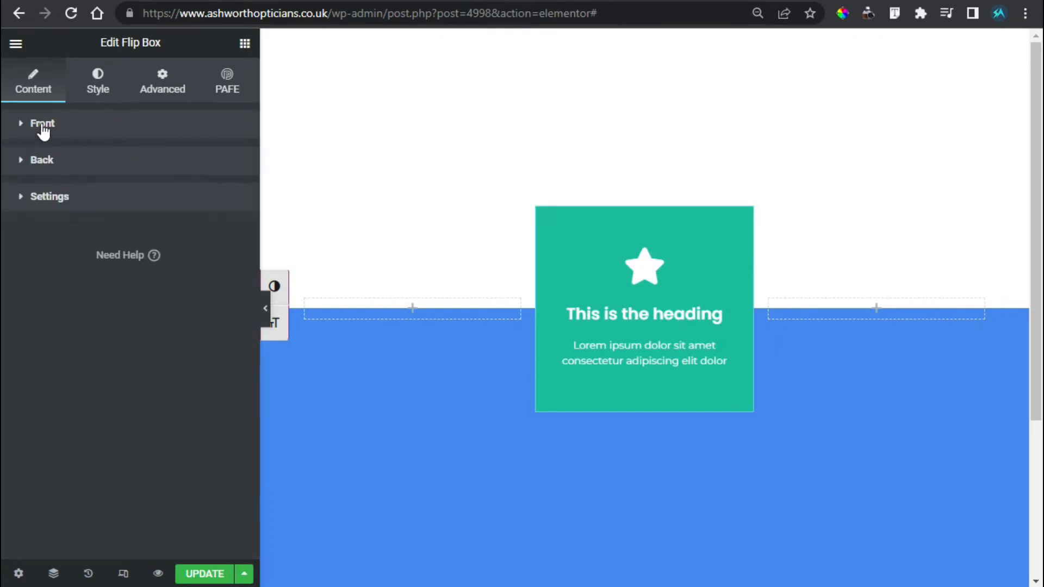
{"action": "left_click", "coordinate": [81, 160]}
{"action": "left_click", "coordinate": [82, 160]}
{"action": "left_click", "coordinate": [79, 188]}
{"action": "left_click", "coordinate": [79, 191]}
{"action": "left_click", "coordinate": [65, 129]}
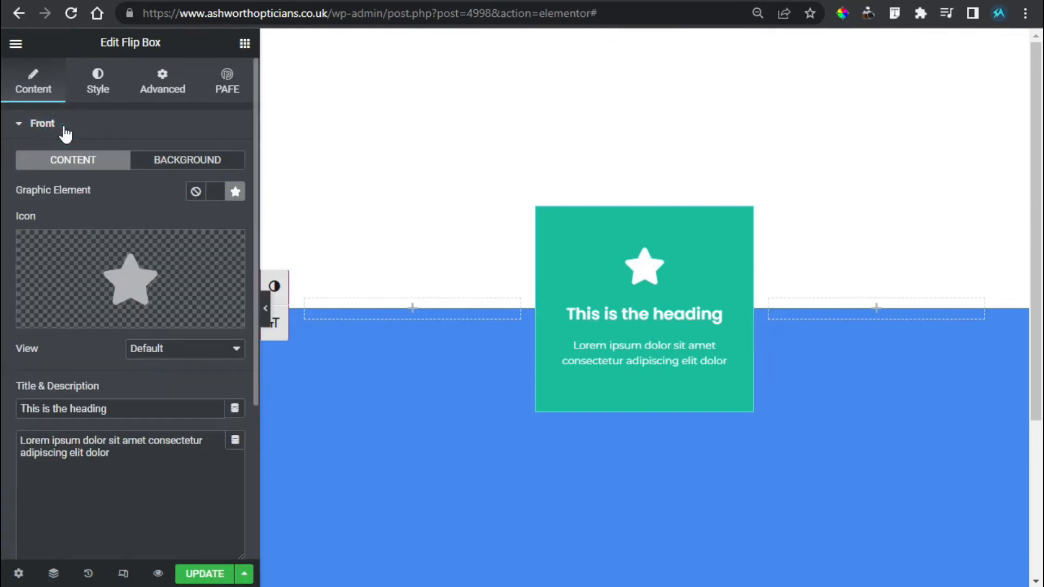
Step: Remove the star icon from the flip box's front side and clear its title and description
{"action": "left_click", "coordinate": [229, 242]}
{"action": "left_click_drag", "start_coordinate": [138, 411], "coordinate": [4, 418]}
{"action": "key", "text": "BackSpace"}
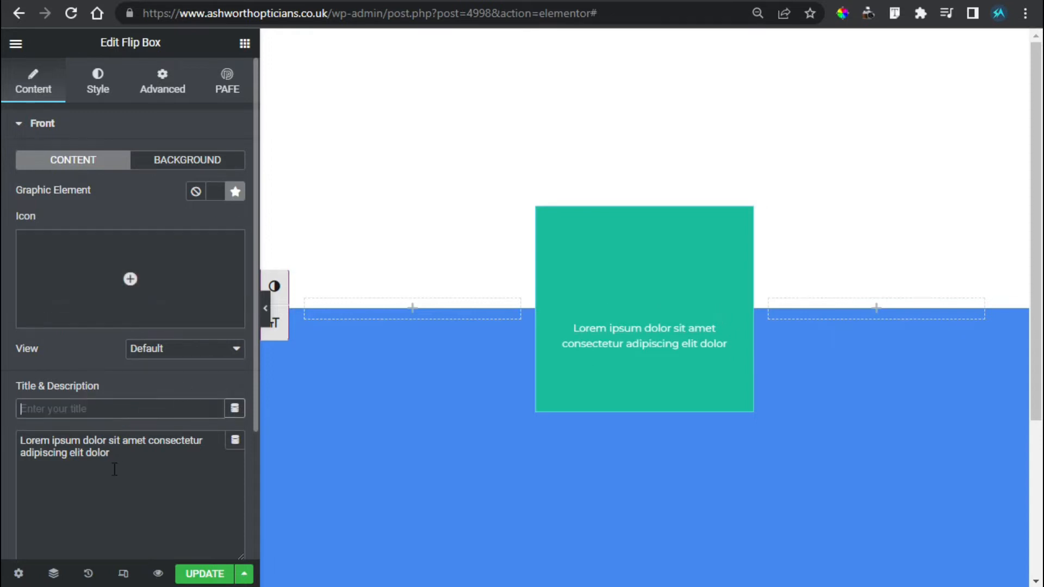
{"action": "left_click_drag", "start_coordinate": [119, 452], "coordinate": [8, 417]}
{"action": "key", "text": "BackSpace"}
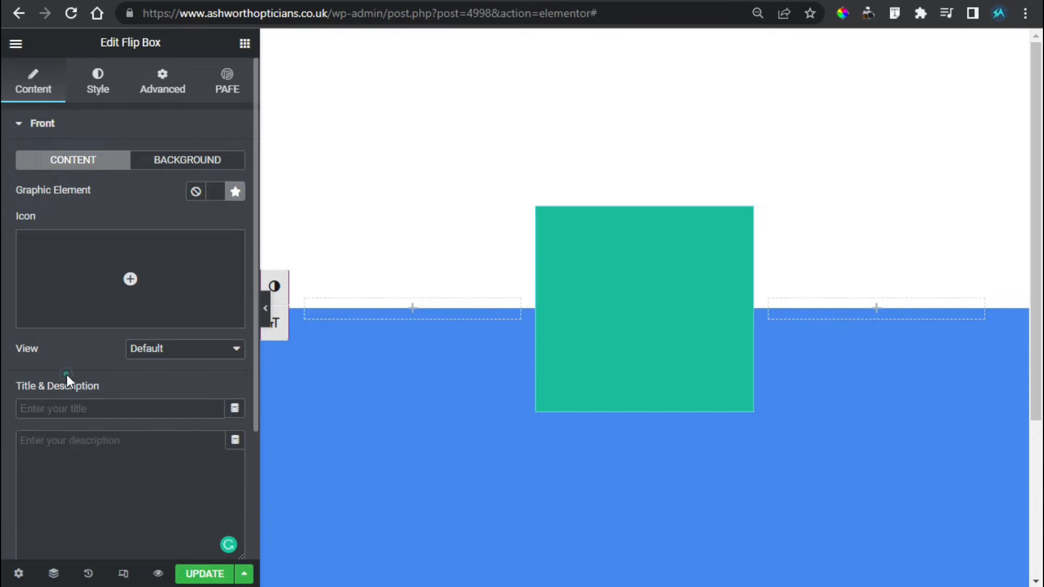
Step: Set the flip box's height to 400 px and its border radius to 20 px
{"action": "left_click", "coordinate": [91, 124]}
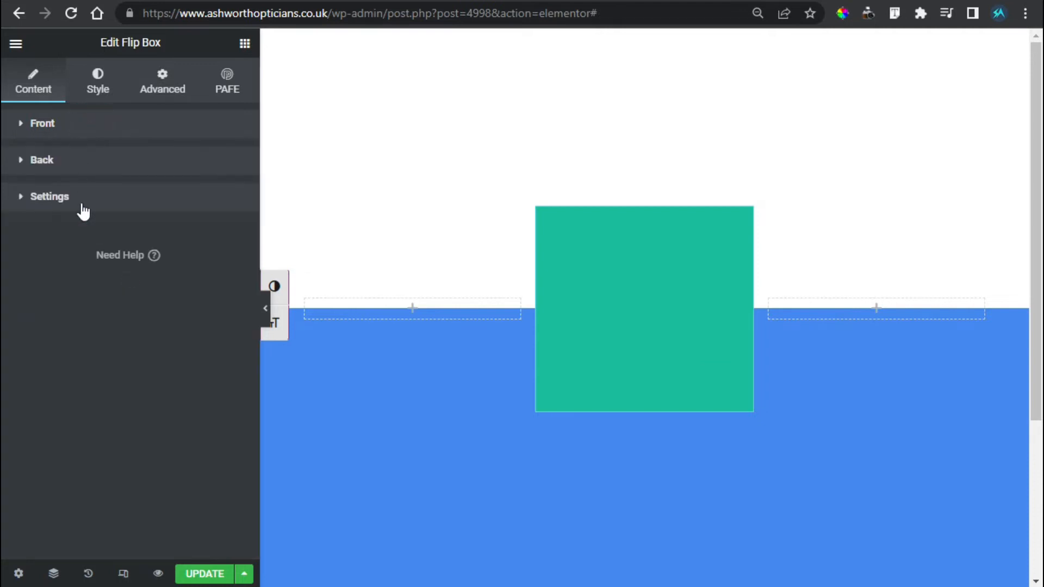
{"action": "left_click", "coordinate": [81, 202]}
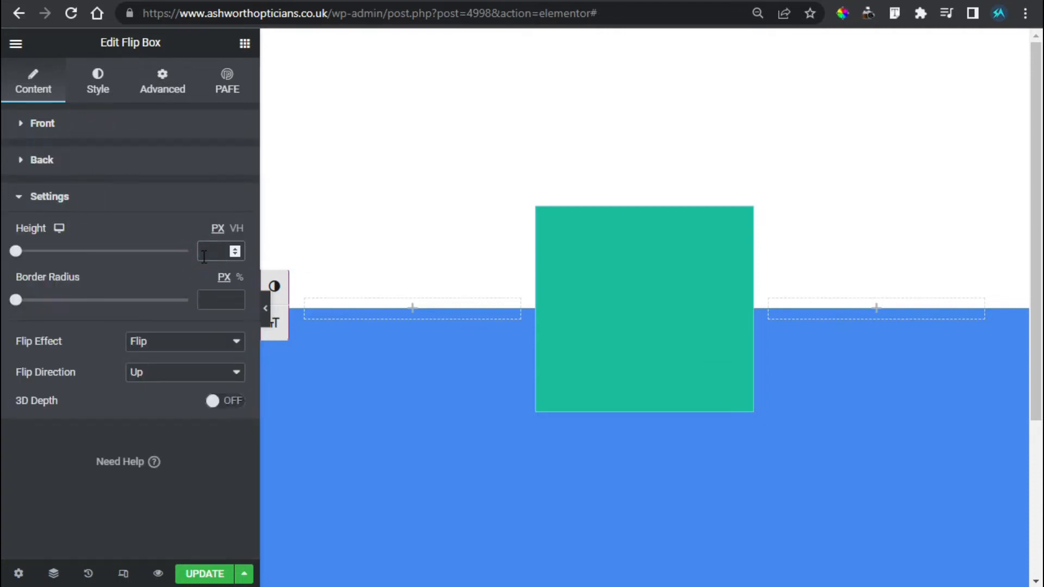
{"action": "type", "text": "400"}
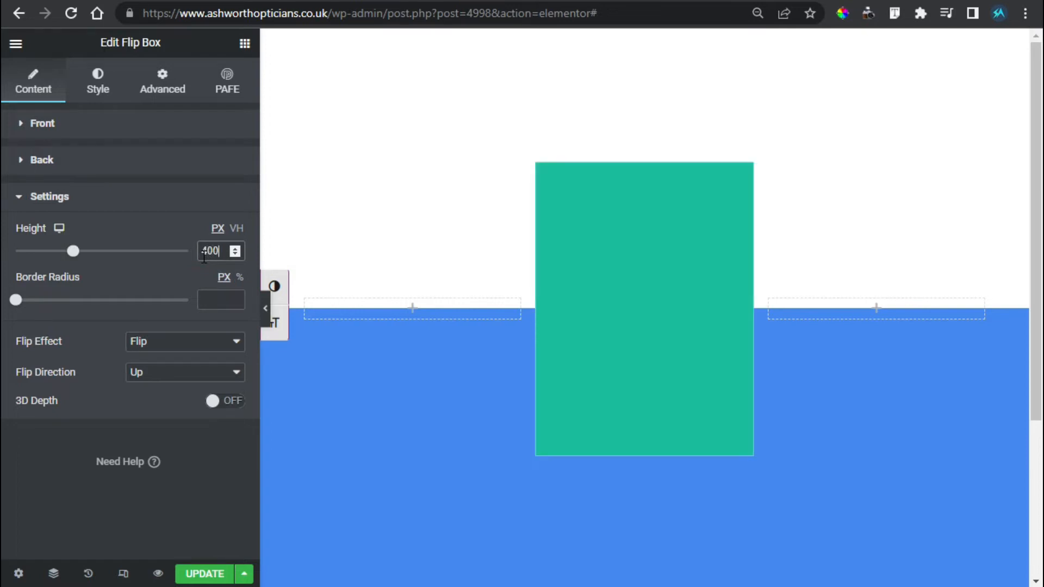
{"action": "left_click", "coordinate": [216, 299]}
{"action": "type", "text": "20"}
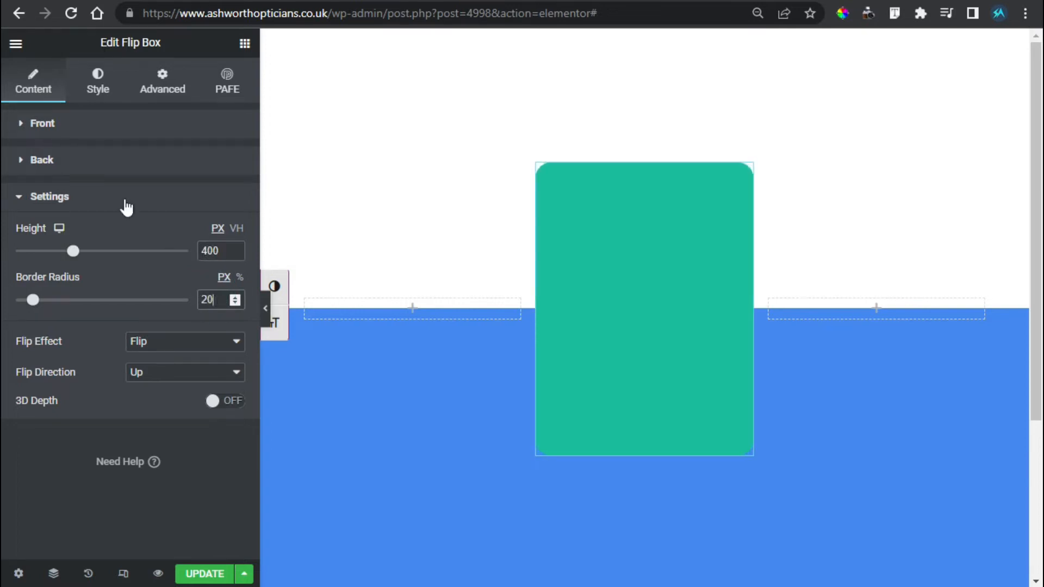
Step: Give the front side a classic background using the fifth media library photo, the suited man holding his tie
{"action": "left_click", "coordinate": [120, 122]}
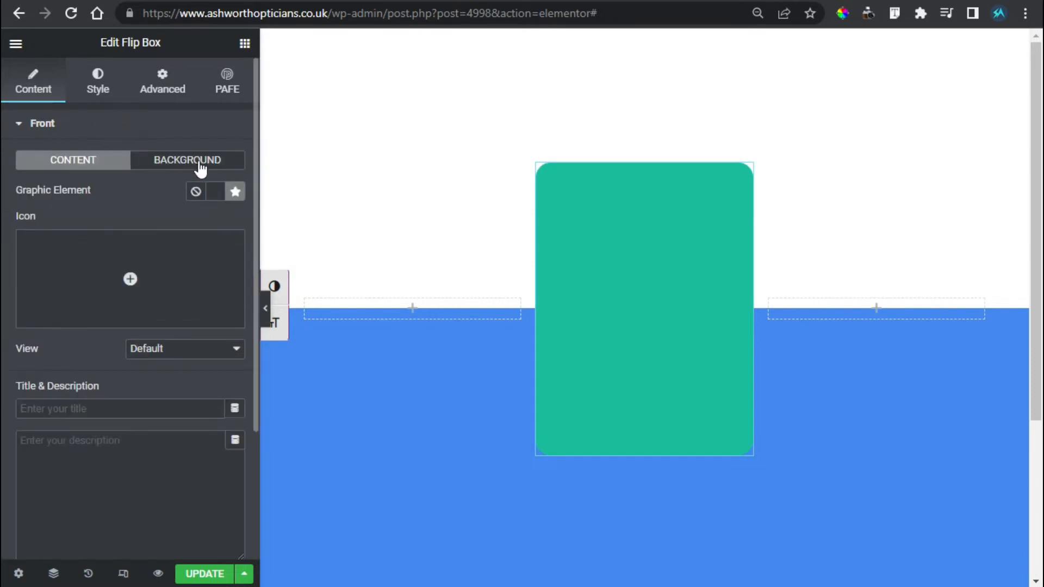
{"action": "left_click", "coordinate": [210, 163]}
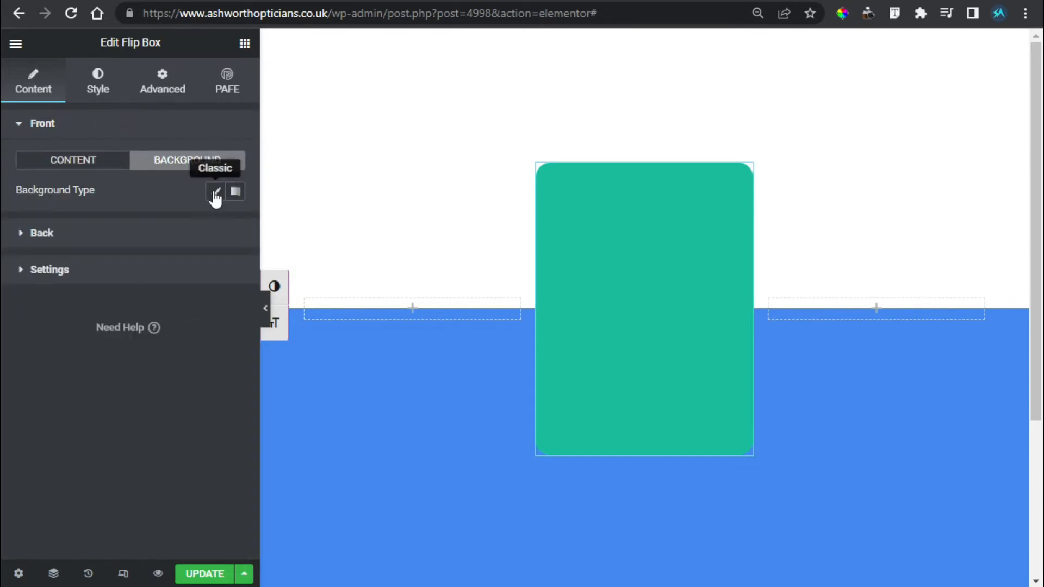
{"action": "left_click", "coordinate": [214, 193]}
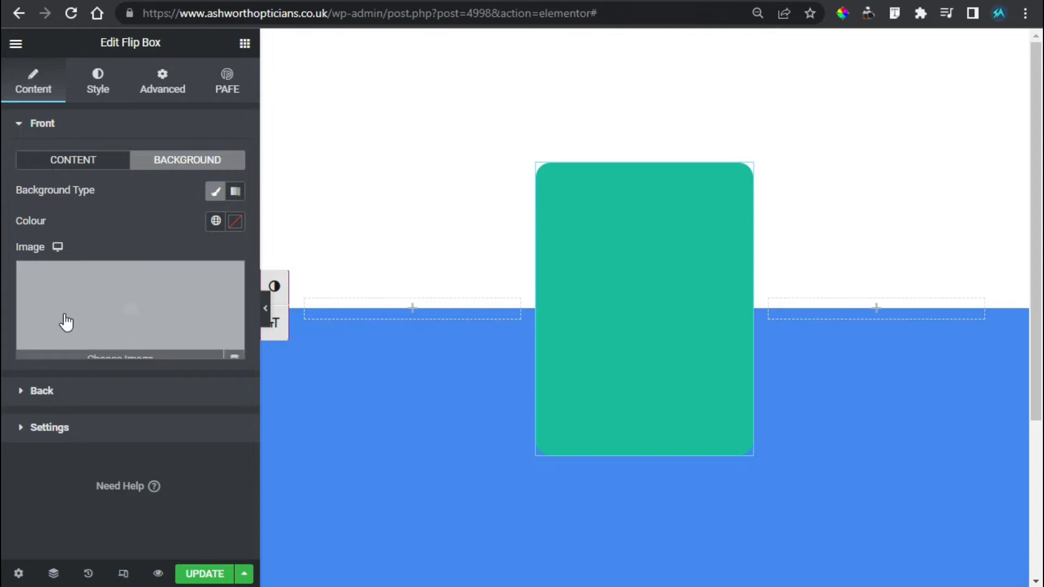
{"action": "left_click", "coordinate": [131, 315]}
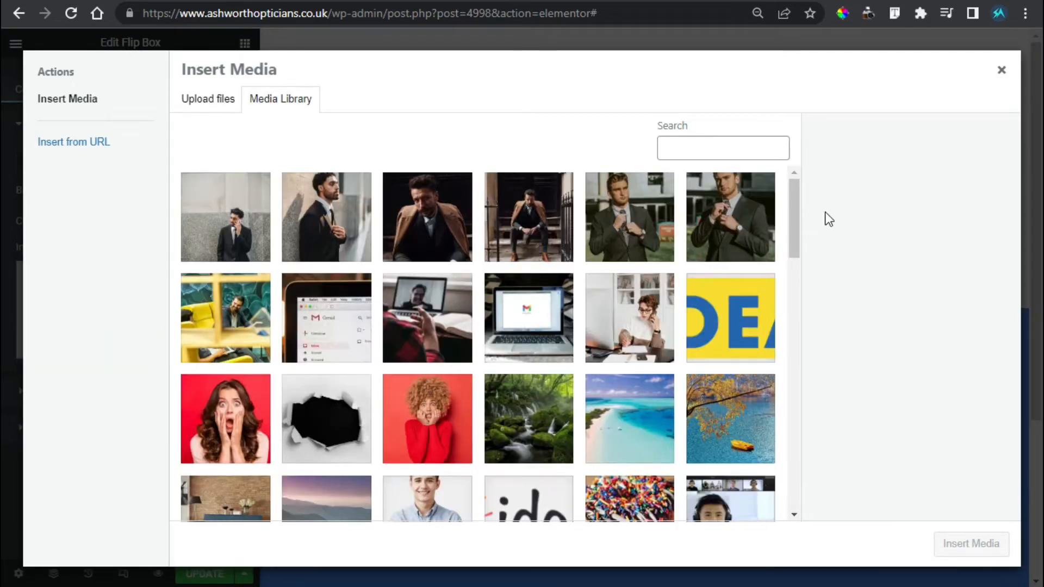
{"action": "left_click", "coordinate": [646, 218]}
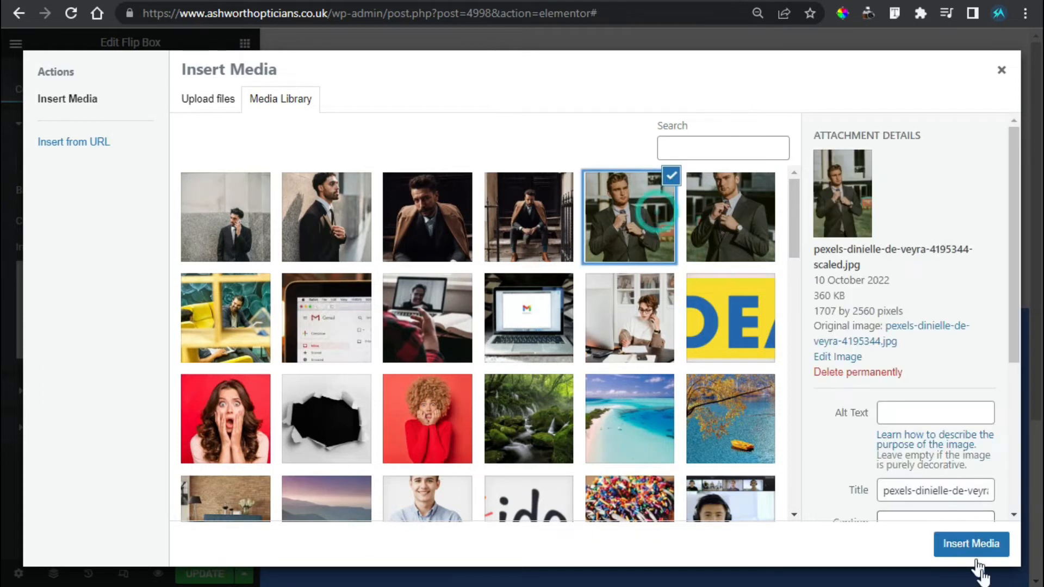
{"action": "left_click", "coordinate": [972, 544]}
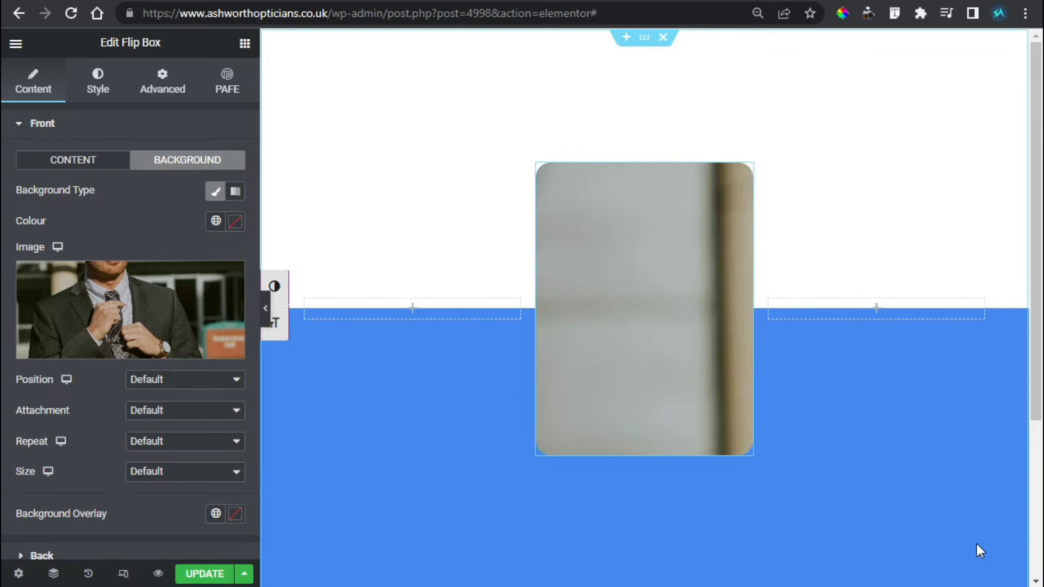
Step: Set the front background image's position to Centre Centre and its size to Cover
{"action": "left_click", "coordinate": [158, 379]}
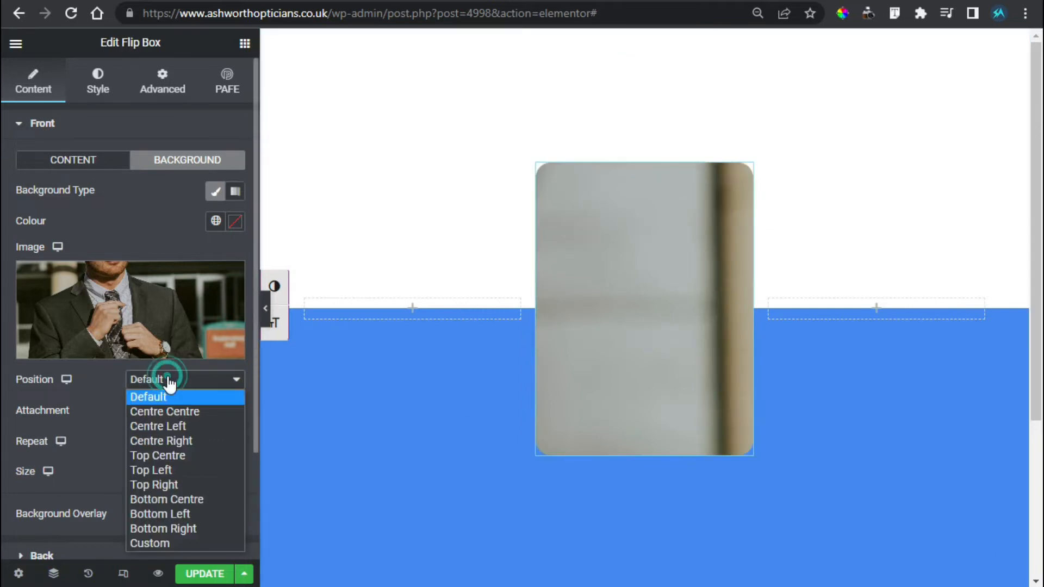
{"action": "left_click", "coordinate": [168, 411]}
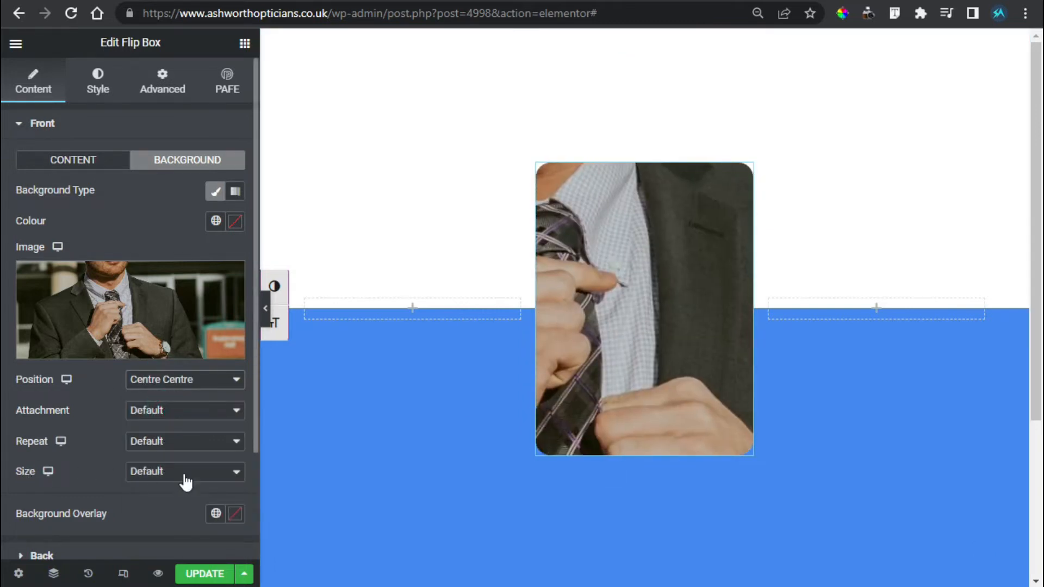
{"action": "left_click", "coordinate": [184, 477]}
{"action": "left_click", "coordinate": [168, 521]}
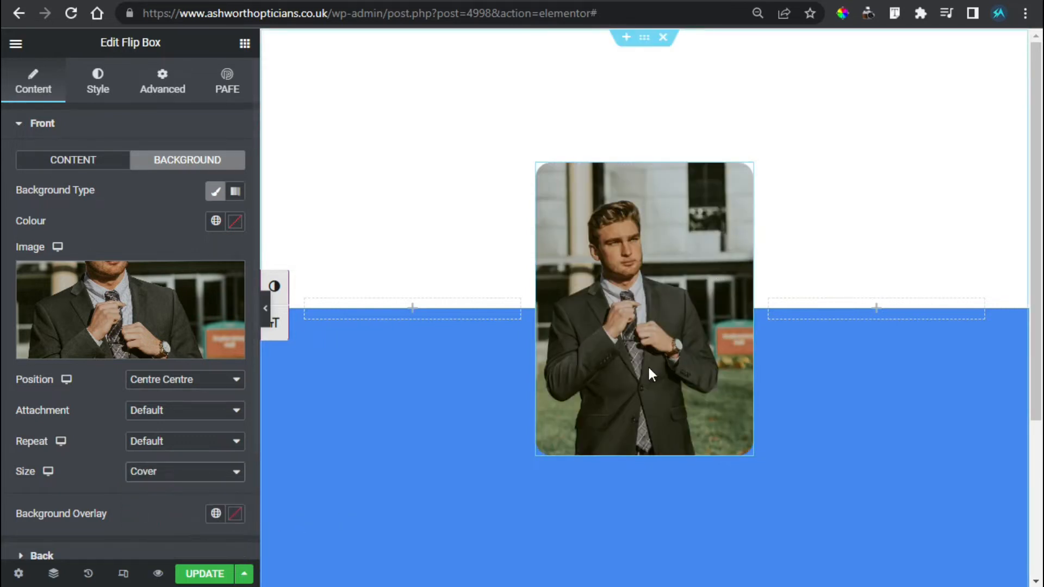
Step: Clear the title, description and button text on the flip box's back side
{"action": "left_click", "coordinate": [118, 127]}
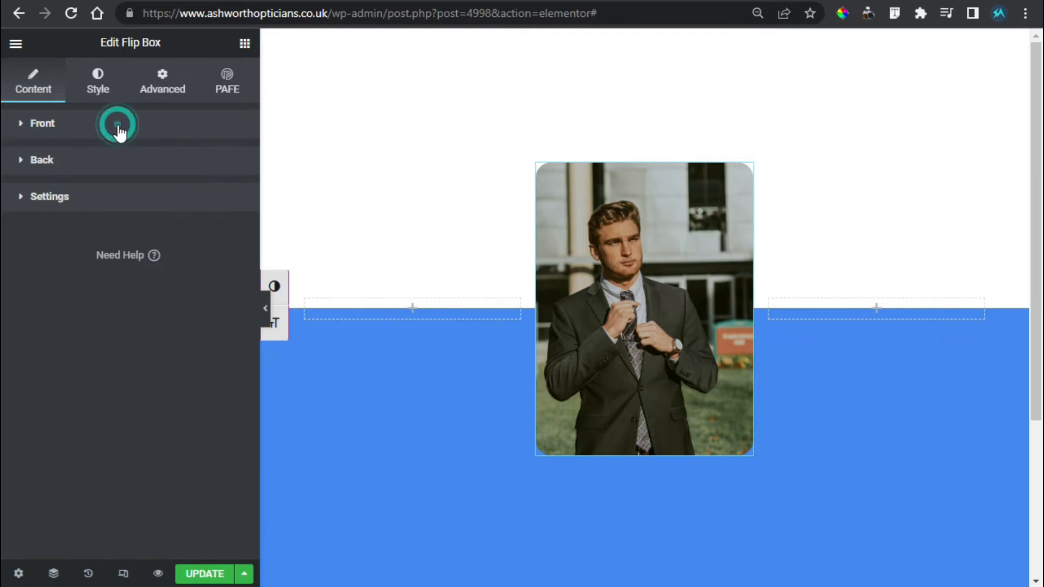
{"action": "left_click", "coordinate": [52, 162]}
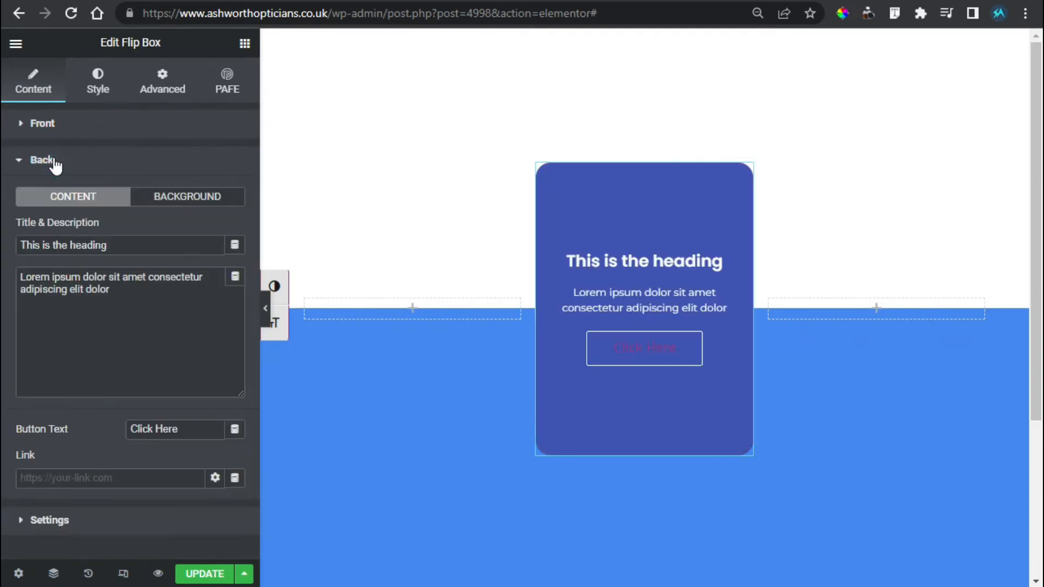
{"action": "left_click", "coordinate": [175, 203]}
{"action": "left_click", "coordinate": [49, 197]}
{"action": "left_click_drag", "start_coordinate": [130, 247], "coordinate": [7, 251]}
{"action": "key", "text": "BackSpace"}
{"action": "left_click_drag", "start_coordinate": [143, 293], "coordinate": [5, 261]}
{"action": "key", "text": "BackSpace"}
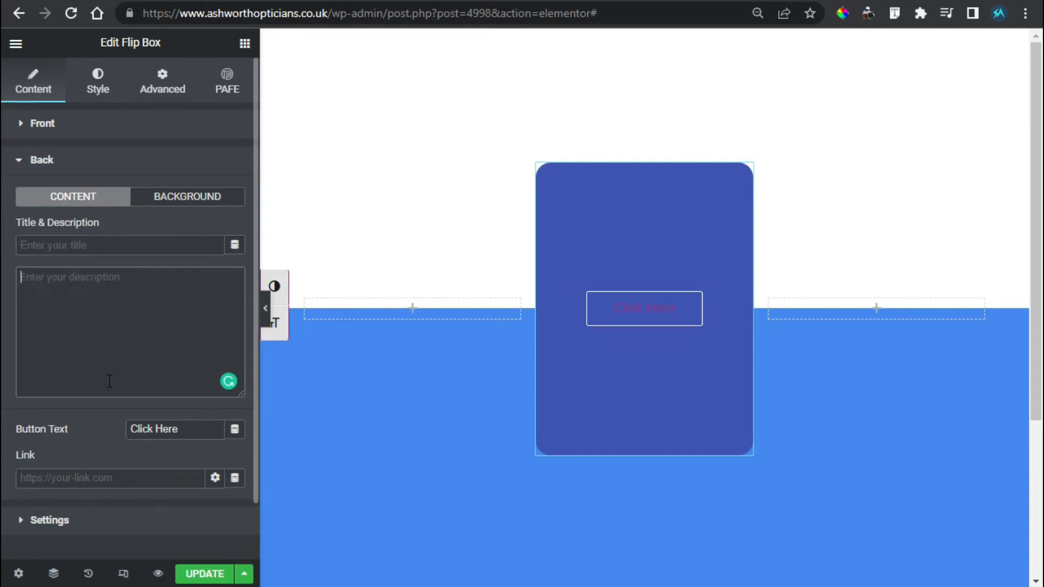
{"action": "left_click_drag", "start_coordinate": [193, 430], "coordinate": [111, 427]}
{"action": "key", "text": "BackSpace"}
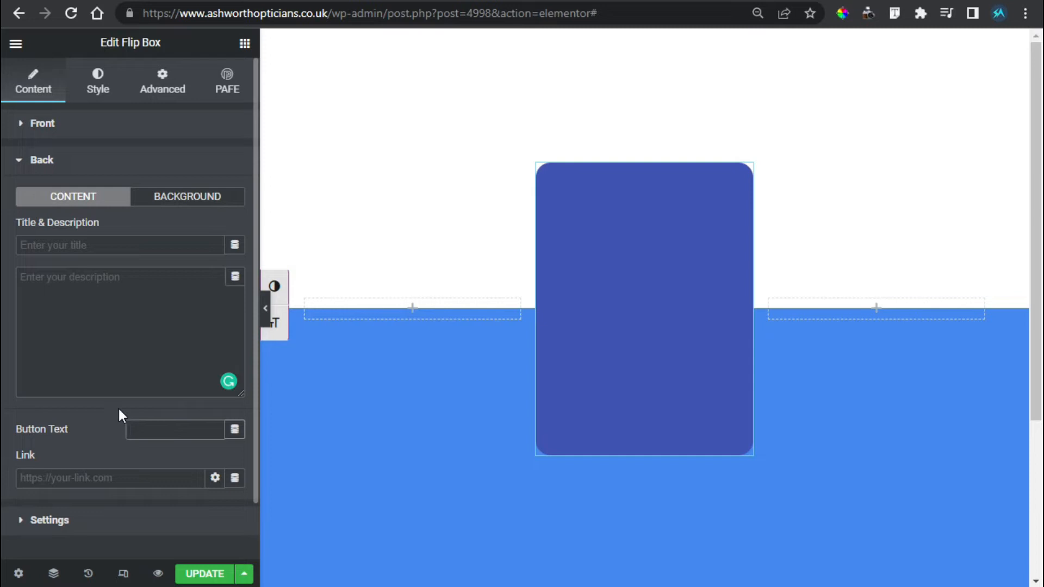
Step: Give the back side a classic background using the sixth media library photo, the close-up of the suited man adjusting his tie
{"action": "left_click", "coordinate": [165, 203]}
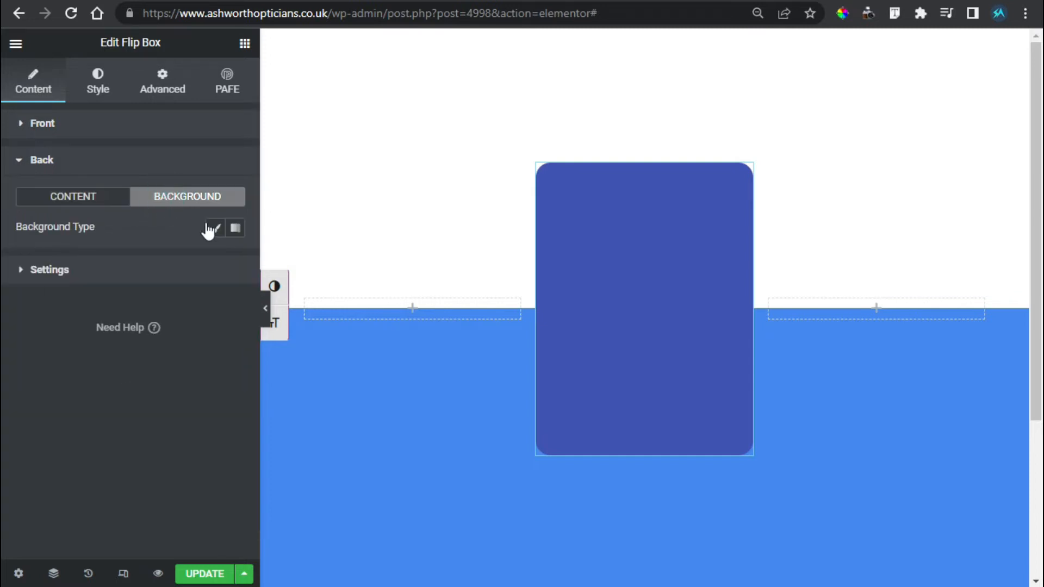
{"action": "left_click", "coordinate": [215, 228]}
{"action": "left_click", "coordinate": [117, 345]}
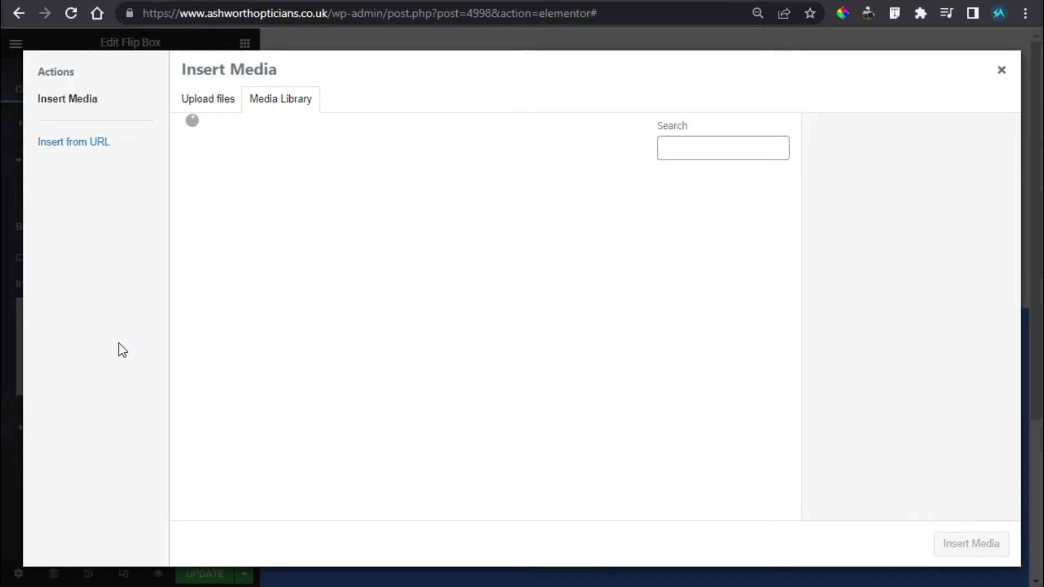
{"action": "left_click", "coordinate": [706, 226]}
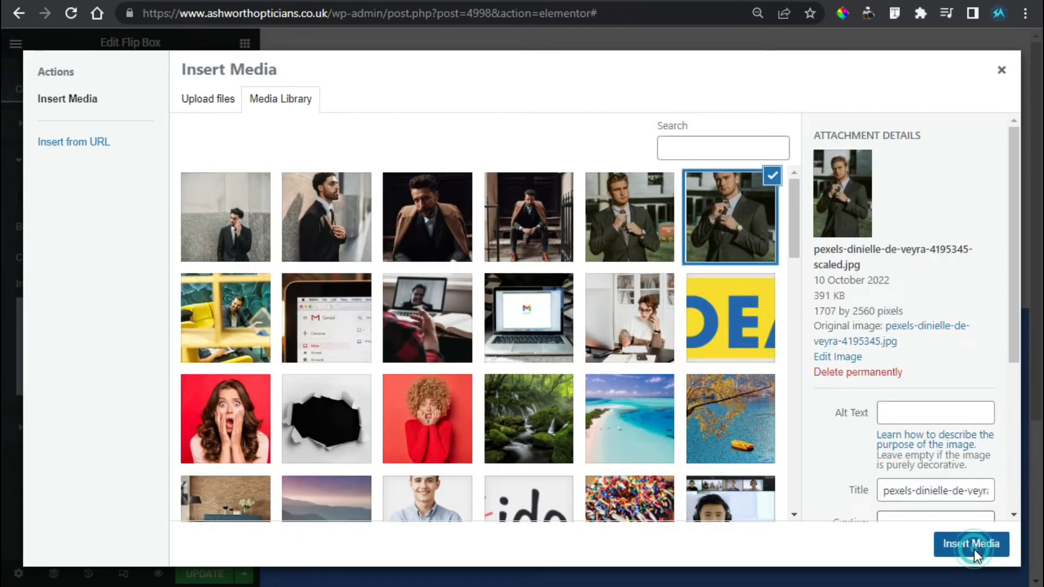
{"action": "left_click", "coordinate": [971, 544]}
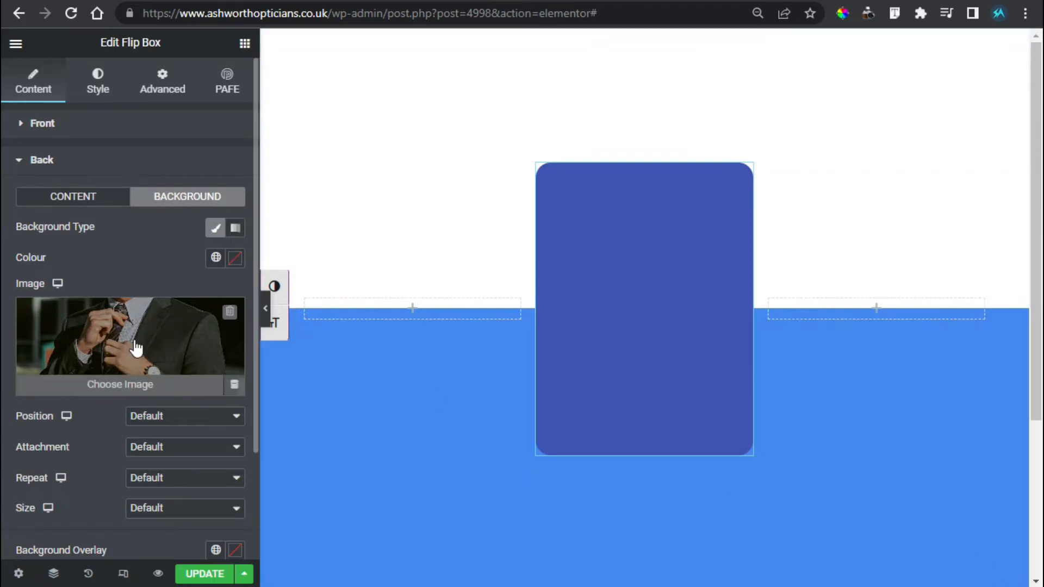
Step: Set the back background image's position to Centre Centre and its size to Cover
{"action": "left_click", "coordinate": [188, 416]}
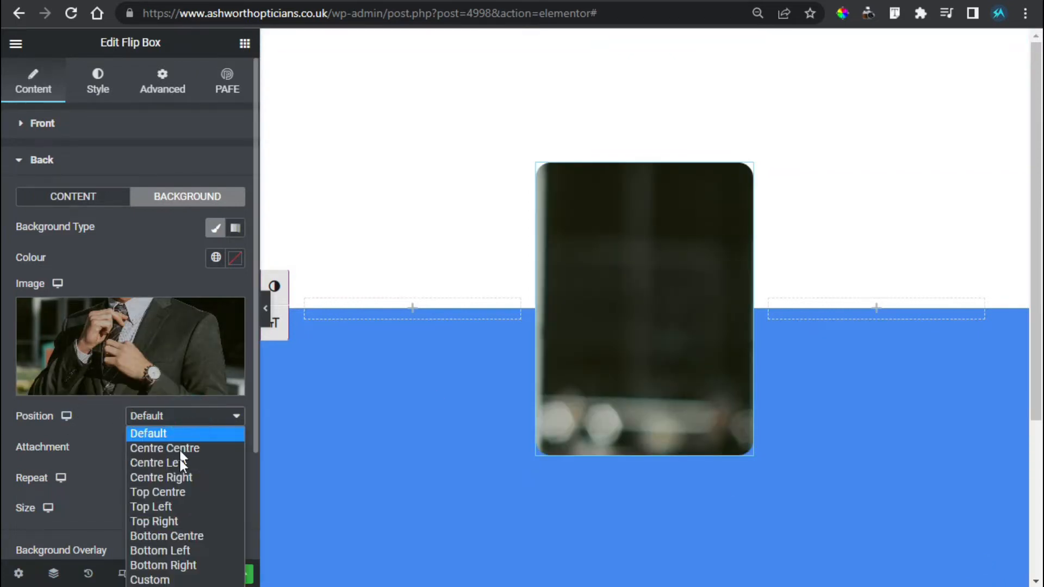
{"action": "left_click", "coordinate": [183, 448]}
{"action": "left_click", "coordinate": [187, 508]}
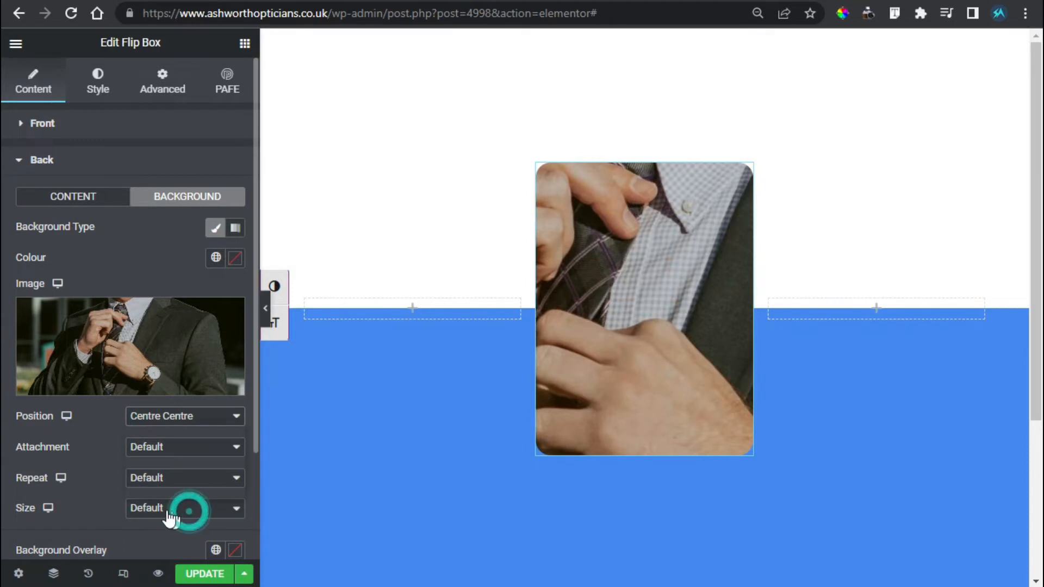
{"action": "left_click", "coordinate": [173, 462]}
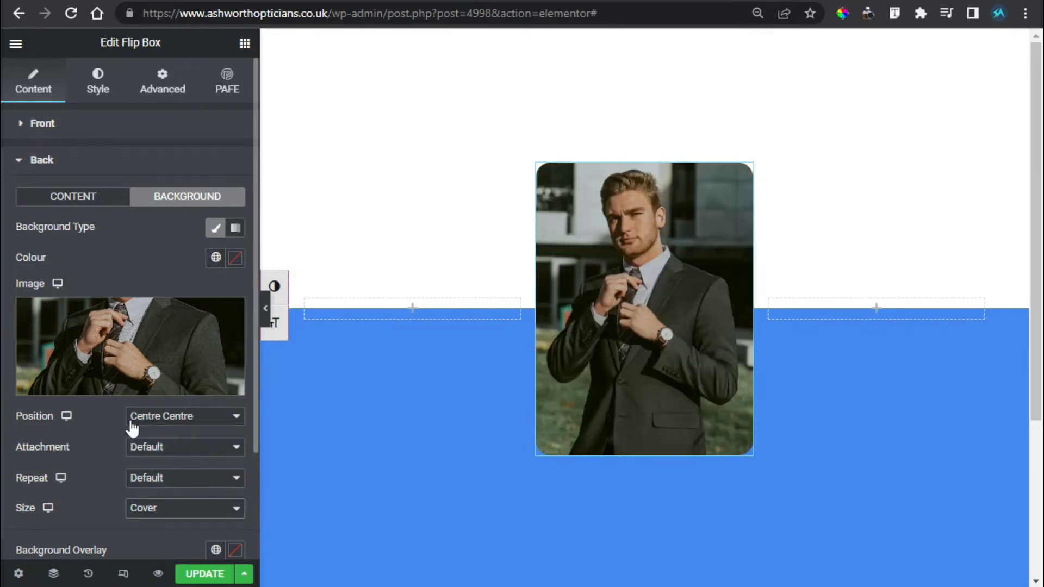
{"action": "scroll", "coordinate": [132, 428], "scroll_direction": "down", "scroll_amount": 3}
{"action": "scroll", "coordinate": [94, 89], "scroll_direction": "up", "scroll_amount": 3}
{"action": "left_click", "coordinate": [60, 161]}
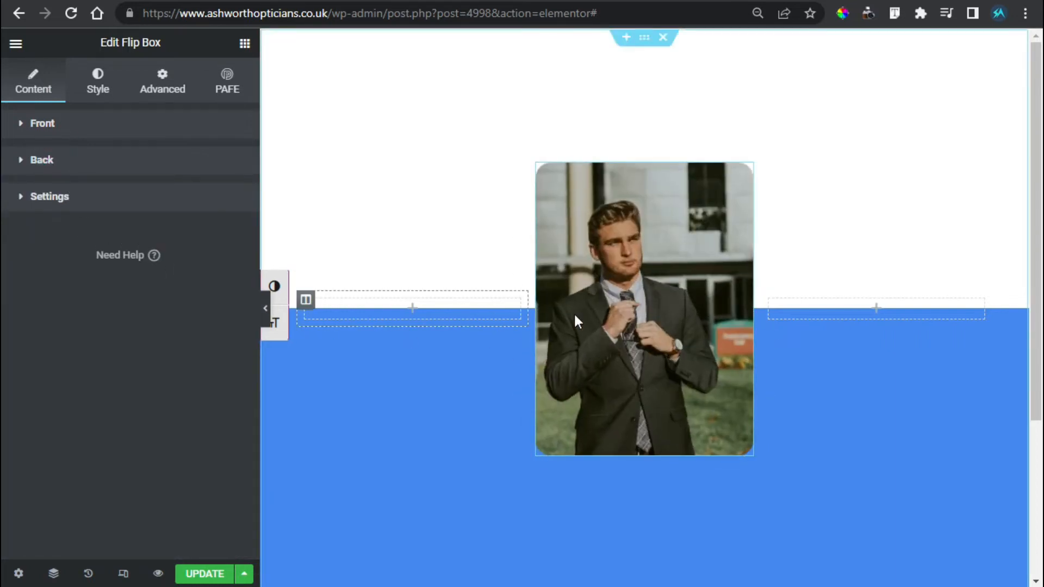
Step: Try the Slide, Push, Zoom In and Fade effects on the flip box
{"action": "left_click", "coordinate": [28, 195]}
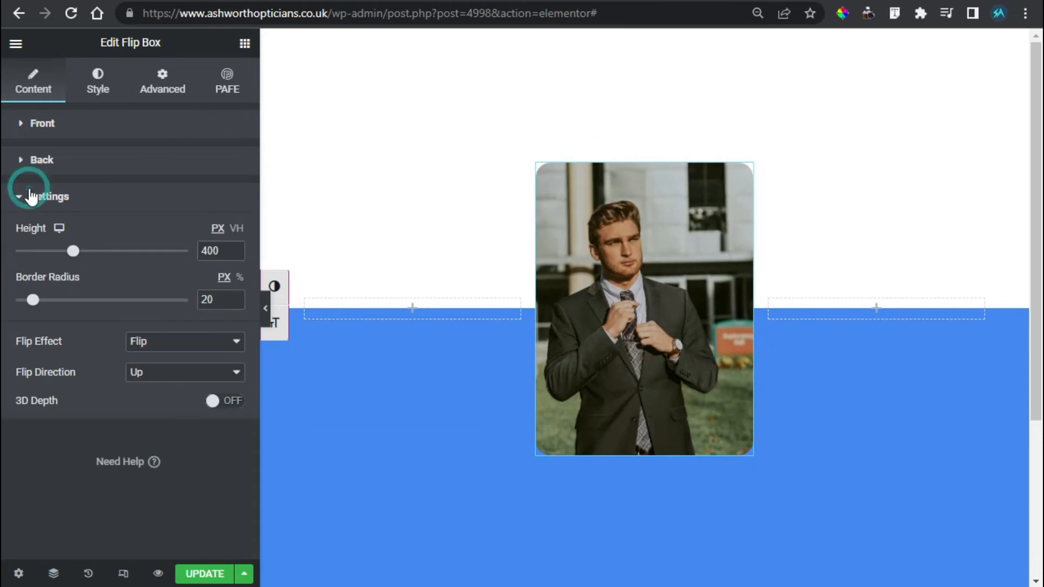
{"action": "left_click", "coordinate": [207, 356]}
{"action": "left_click", "coordinate": [205, 375]}
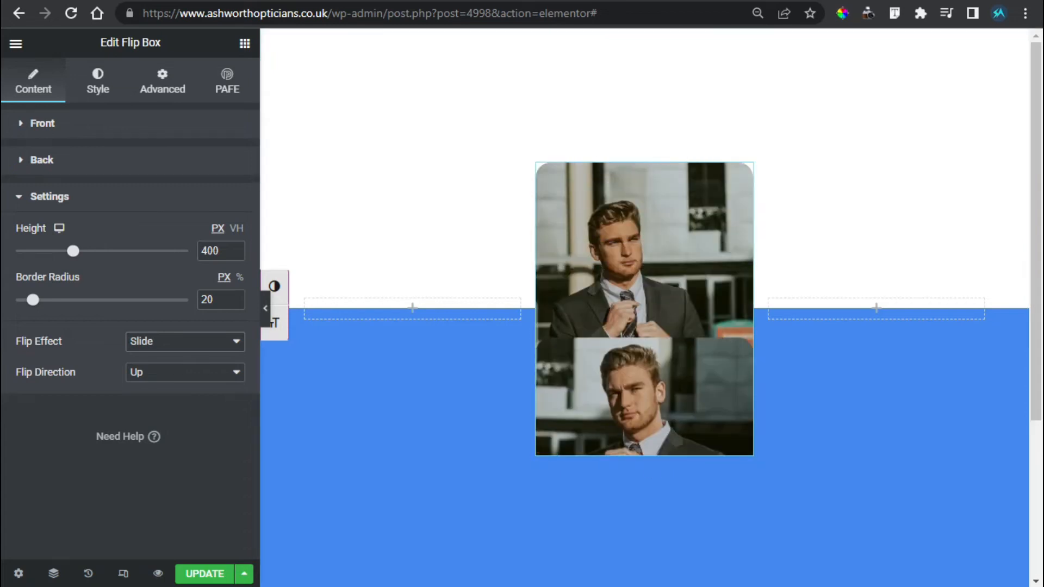
{"action": "left_click", "coordinate": [185, 341]}
{"action": "left_click", "coordinate": [182, 389]}
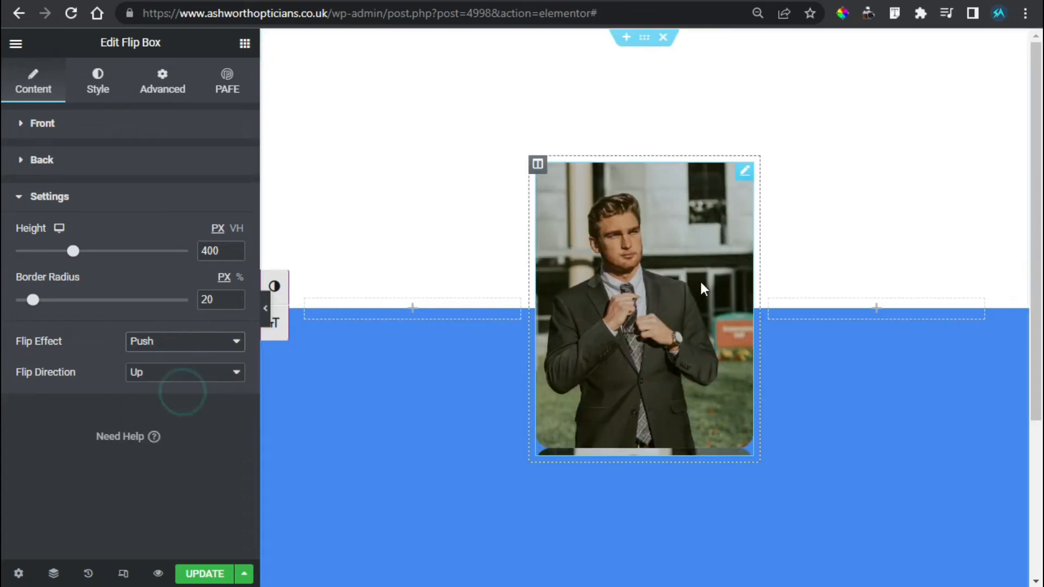
{"action": "left_click", "coordinate": [217, 341]}
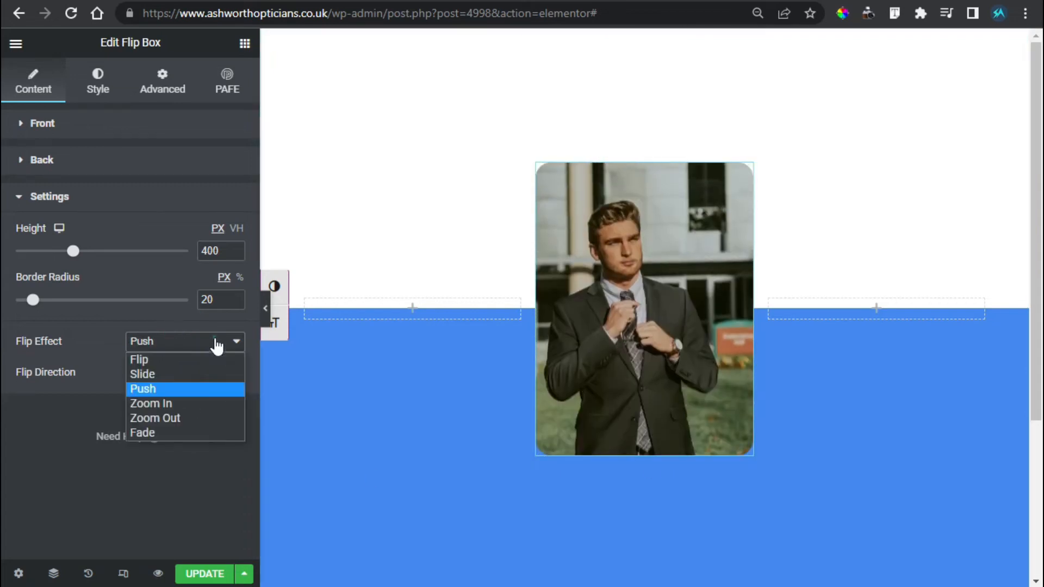
{"action": "left_click", "coordinate": [197, 408]}
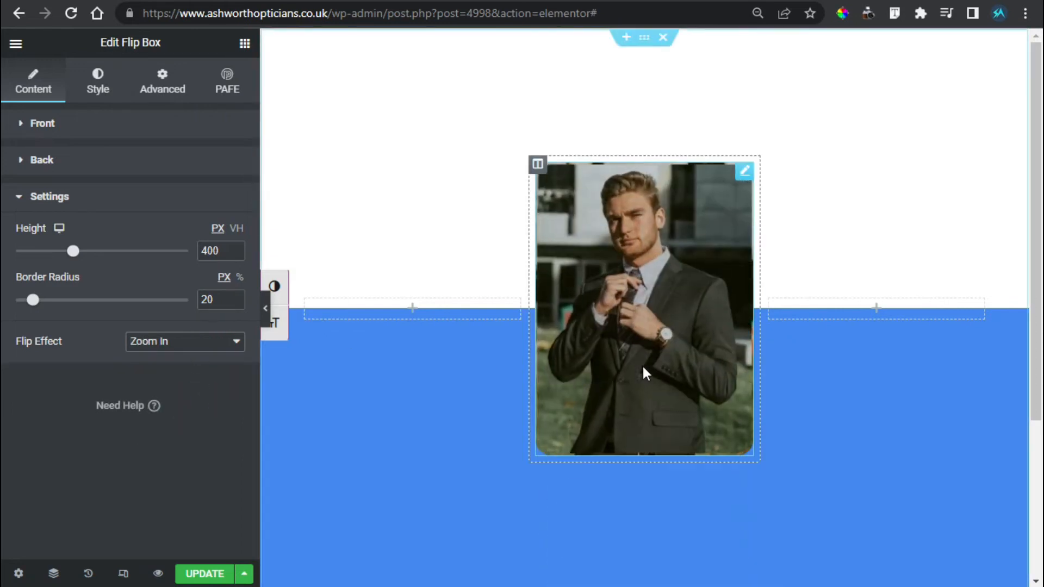
{"action": "left_click", "coordinate": [152, 346]}
{"action": "left_click", "coordinate": [136, 433]}
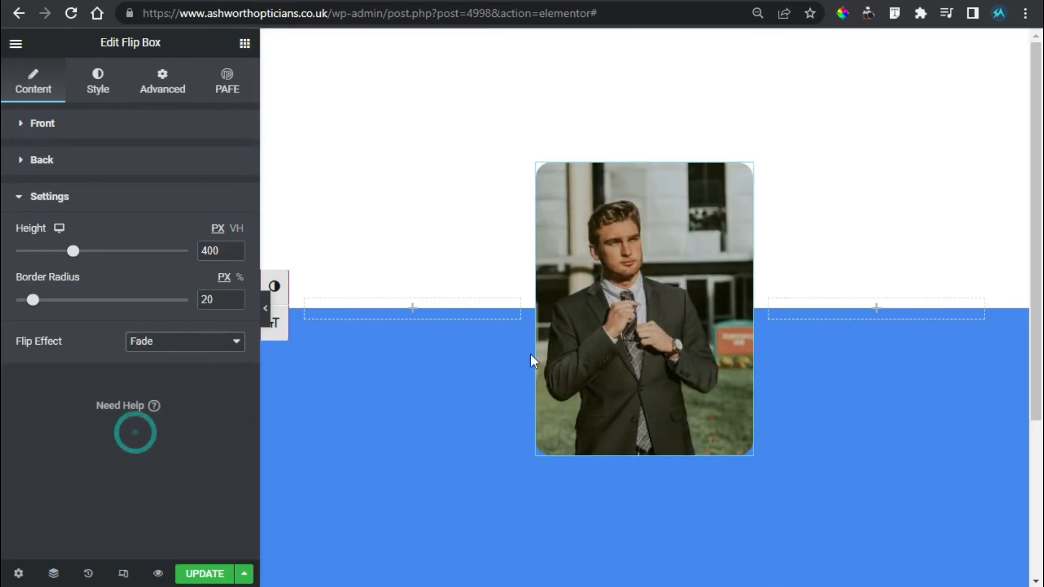
Step: Set the flip box's effect to Flip with the direction Right and turn on 3D depth
{"action": "left_click", "coordinate": [222, 341]}
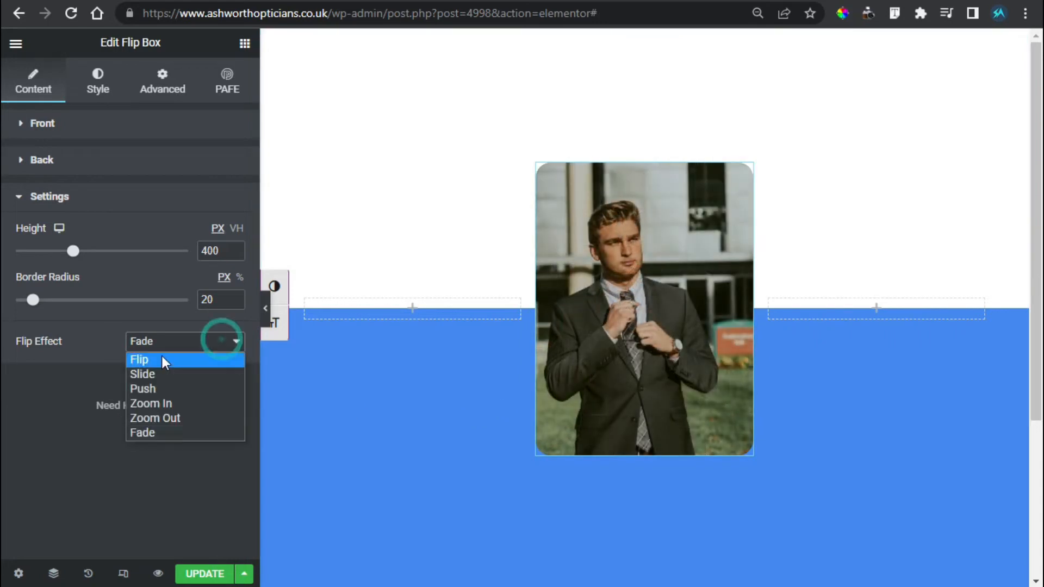
{"action": "left_click", "coordinate": [161, 359]}
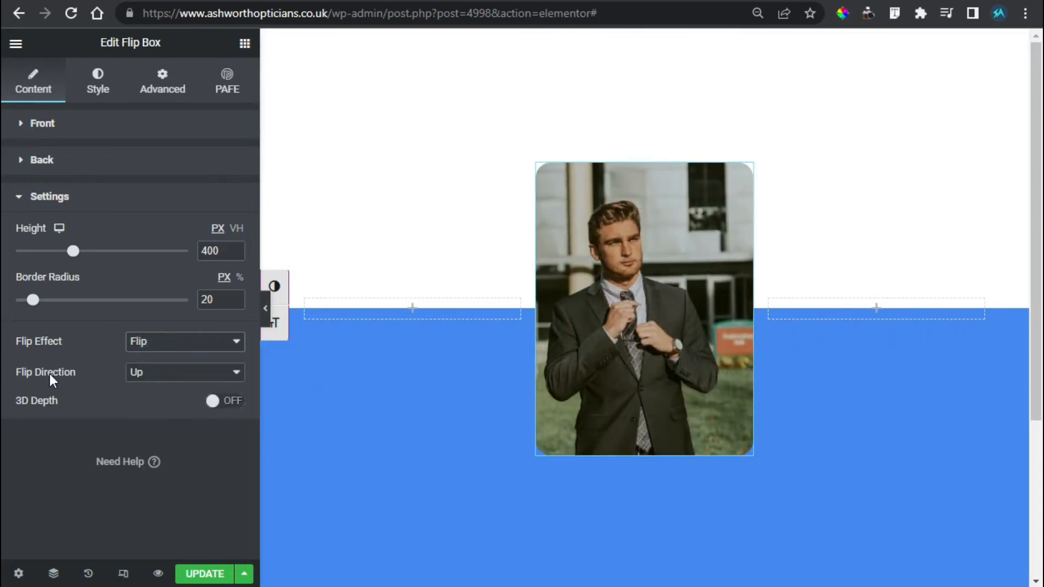
{"action": "left_click", "coordinate": [163, 376]}
{"action": "left_click", "coordinate": [171, 403]}
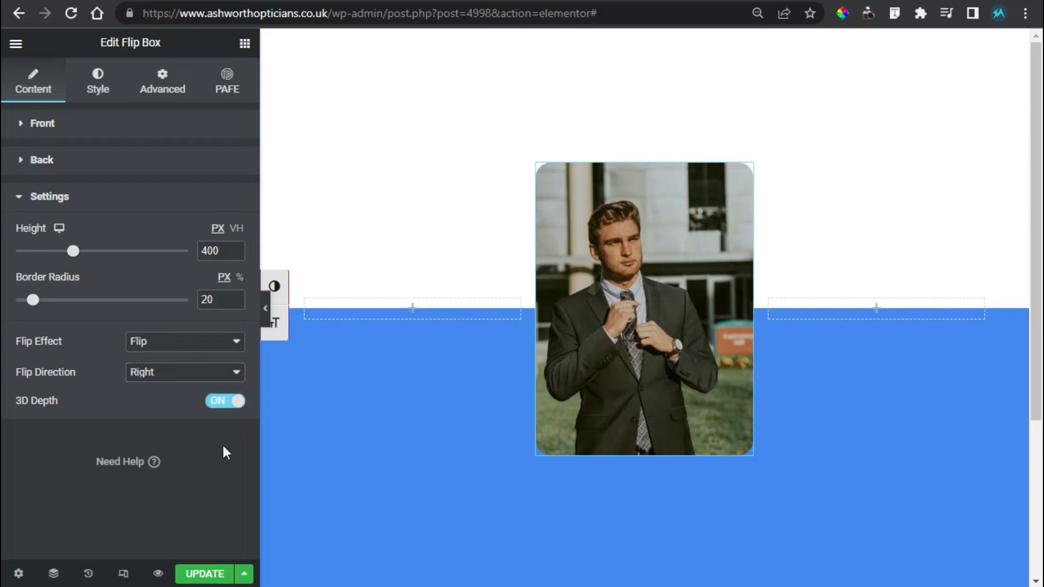
Step: Give the flip box unlinked padding of 5% on the right and left and 0 on the top and bottom
{"action": "left_click", "coordinate": [162, 81]}
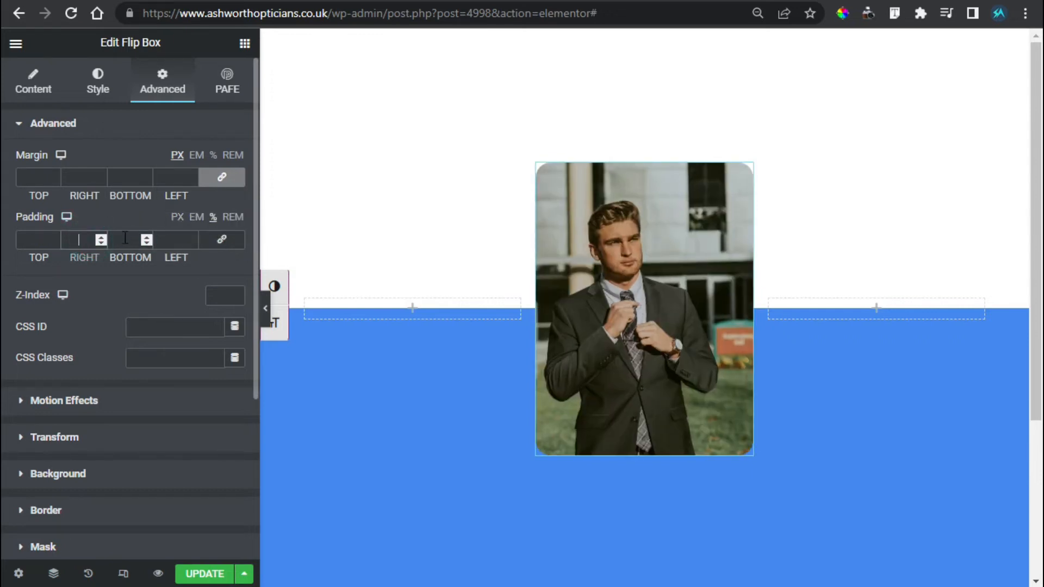
{"action": "type", "text": "55"}
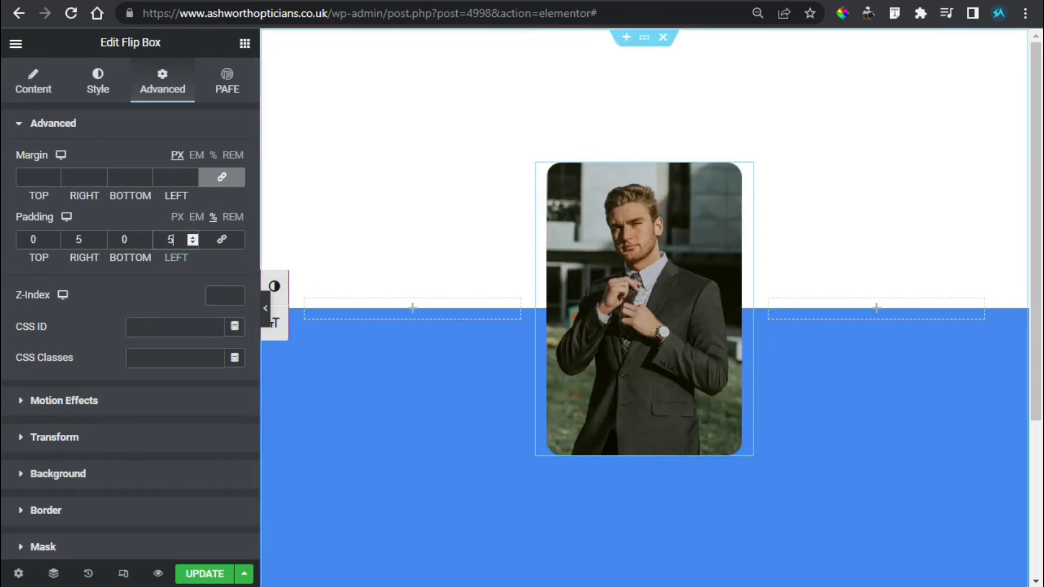
{"action": "left_click", "coordinate": [34, 81]}
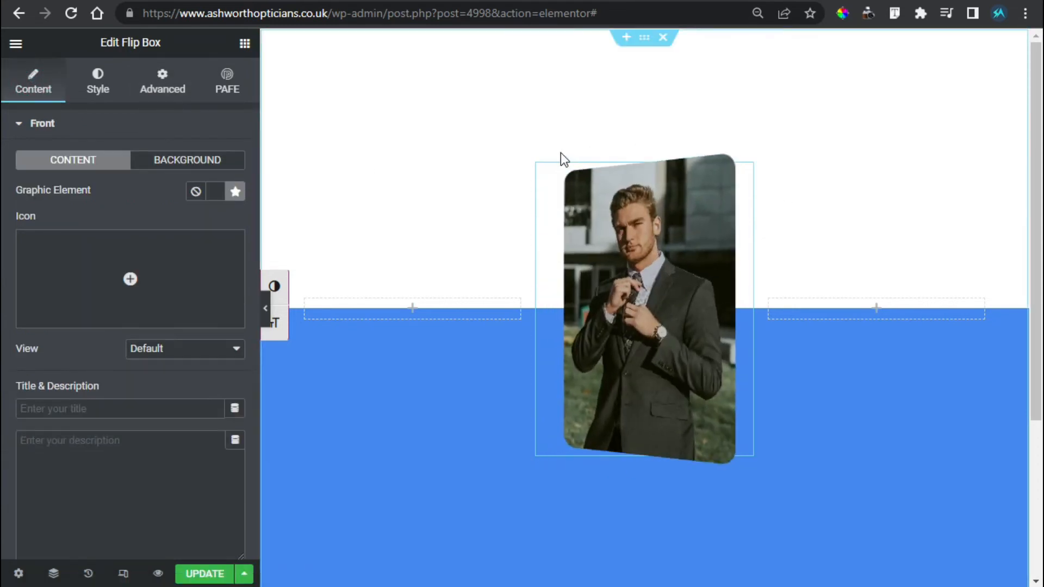
Step: Duplicate the flip box column twice to make three matching photo columns
{"action": "right_click", "coordinate": [536, 167]}
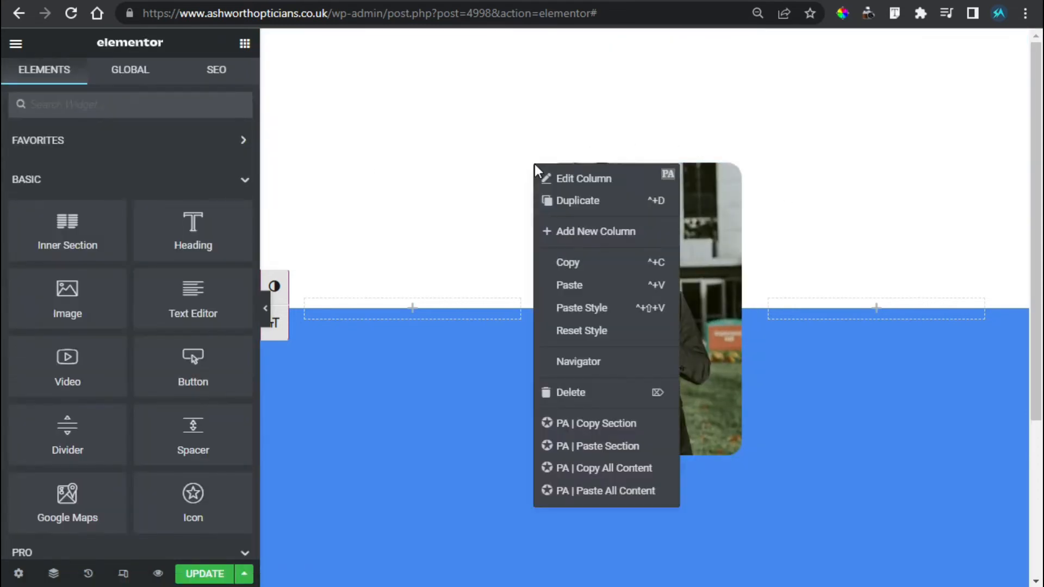
{"action": "left_click", "coordinate": [572, 204]}
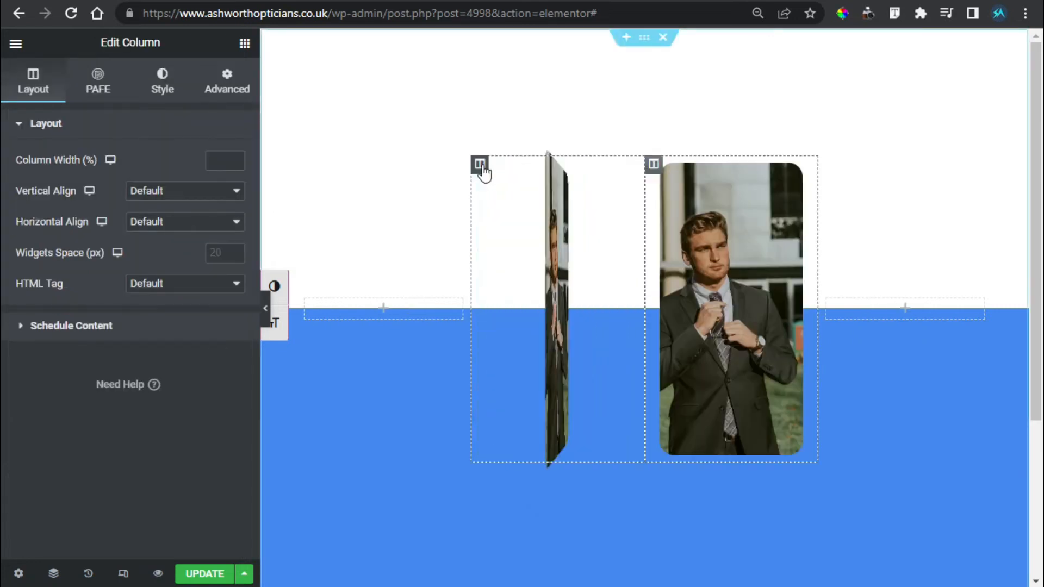
{"action": "right_click", "coordinate": [485, 164]}
{"action": "left_click", "coordinate": [546, 201]}
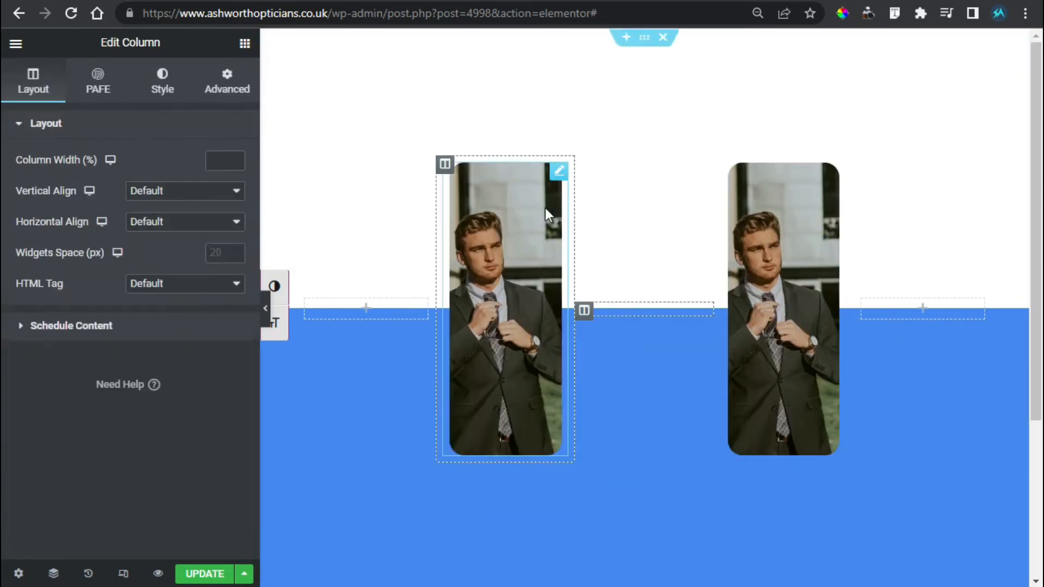
Step: Delete the empty columns at both ends of the section
{"action": "right_click", "coordinate": [347, 299]}
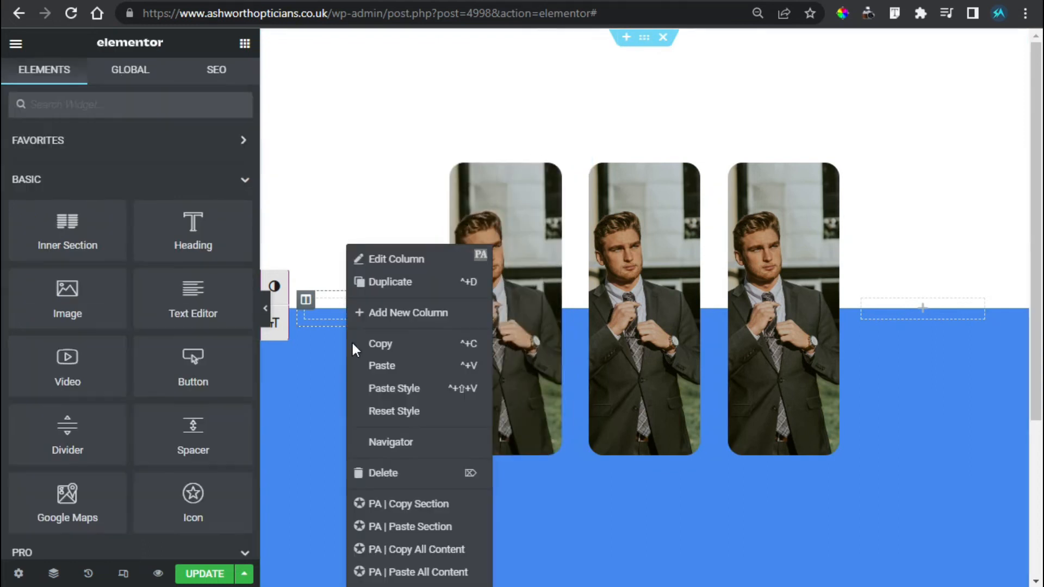
{"action": "left_click", "coordinate": [414, 473]}
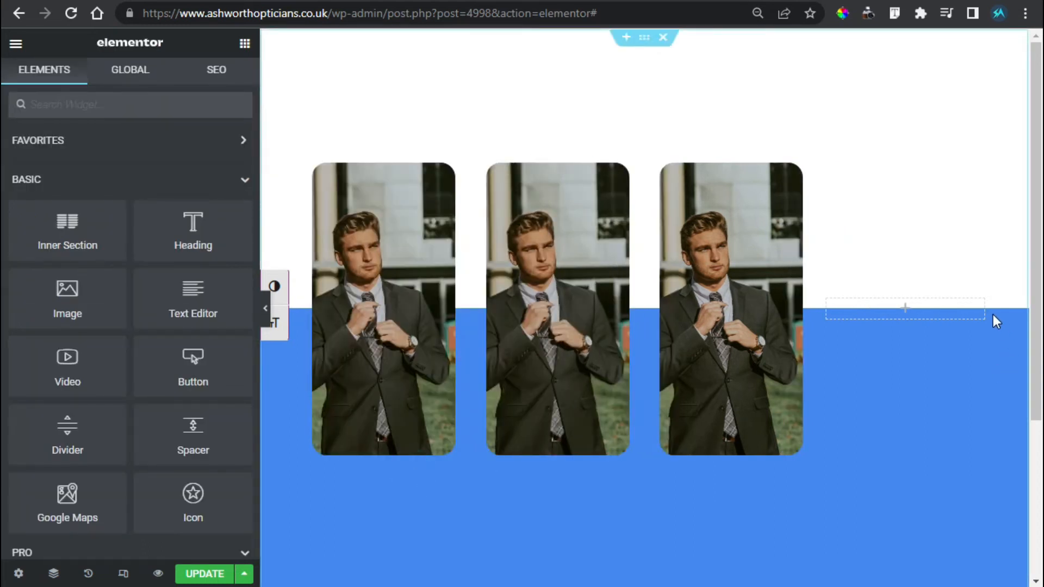
{"action": "right_click", "coordinate": [961, 313]}
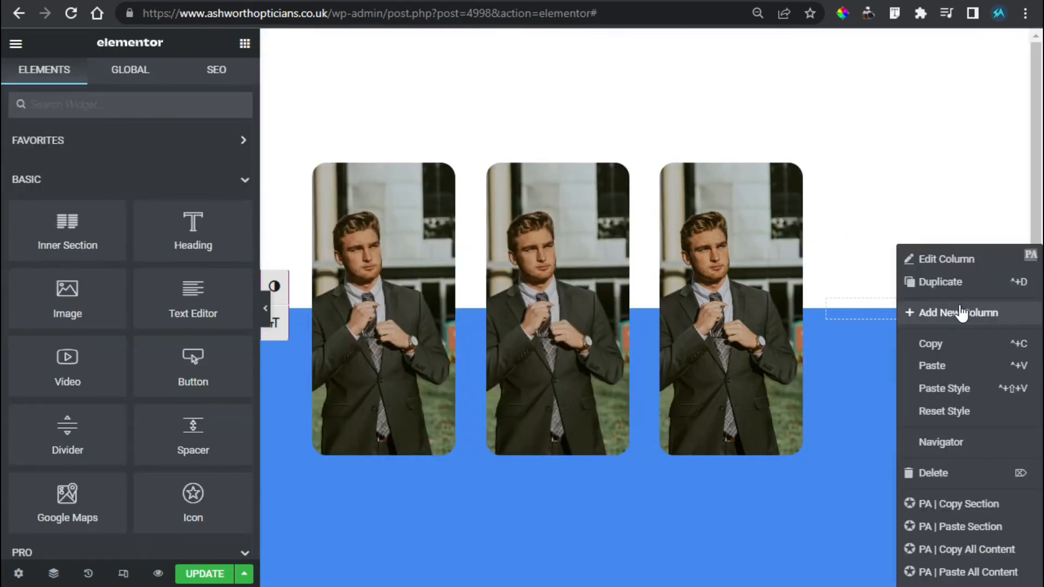
{"action": "left_click", "coordinate": [964, 477]}
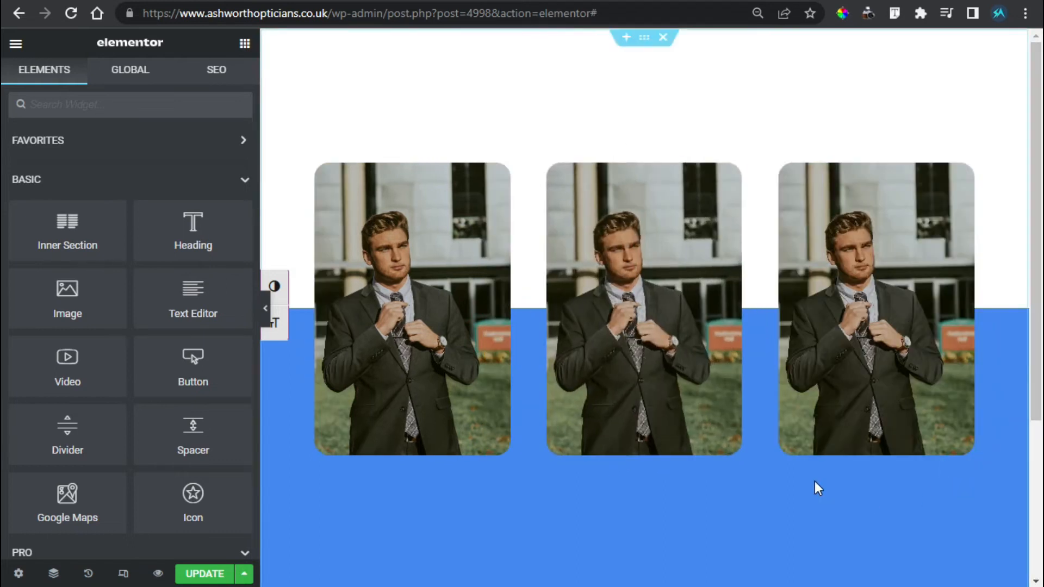
Step: Check the stacked flip boxes in responsive mode's mobile layout, scrolling through the page, and return to the desktop layout
{"action": "left_click", "coordinate": [123, 573]}
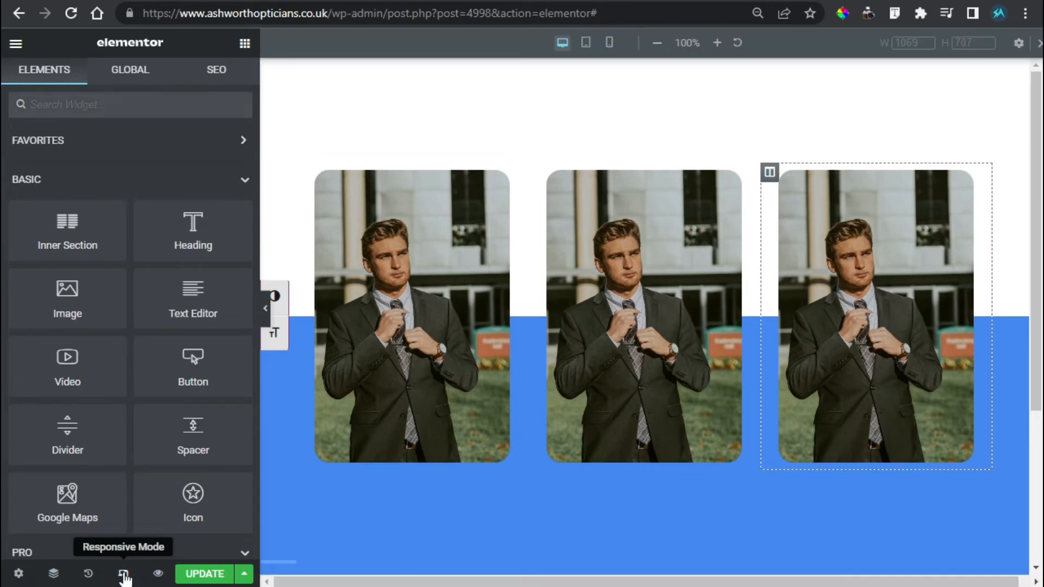
{"action": "left_click", "coordinate": [609, 43]}
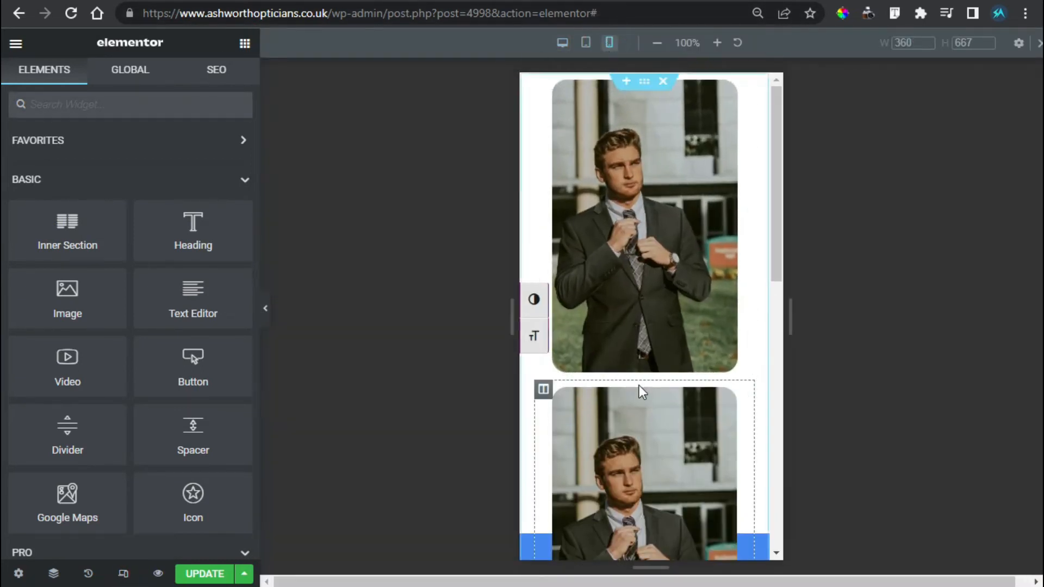
{"action": "scroll", "coordinate": [631, 330], "scroll_direction": "down", "scroll_amount": 10}
{"action": "scroll", "coordinate": [630, 334], "scroll_direction": "up", "scroll_amount": 10}
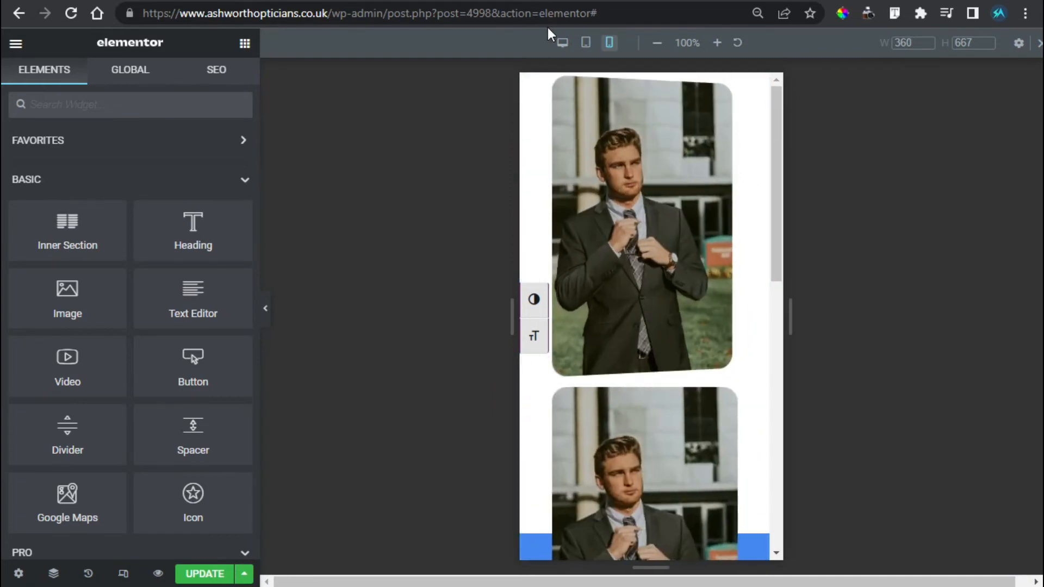
{"action": "left_click", "coordinate": [562, 42]}
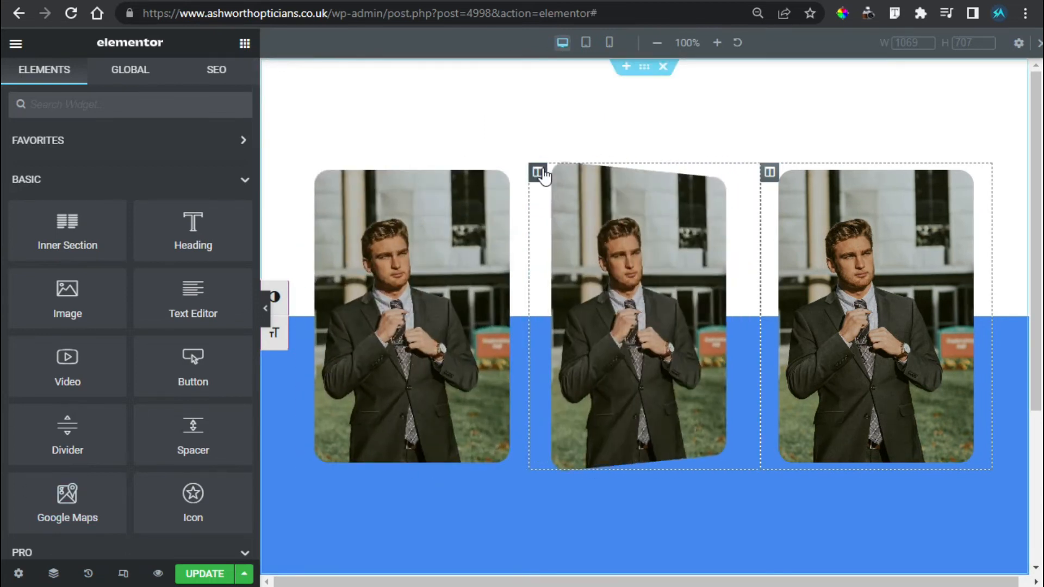
Step: Replace the middle flip box's front background image with the photo of the man in a brown coat seated on the doorsteps
{"action": "left_click", "coordinate": [538, 172]}
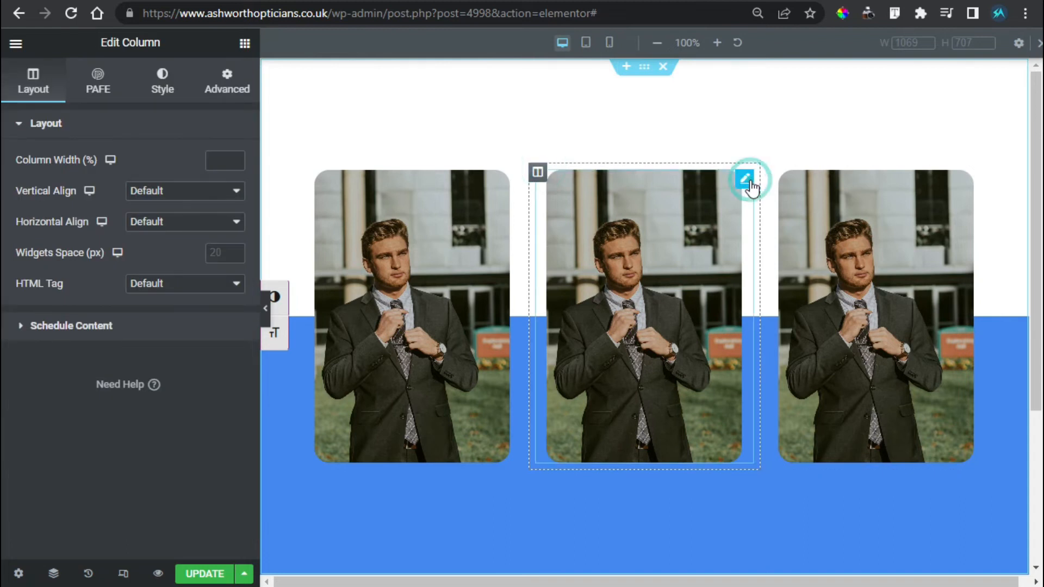
{"action": "left_click", "coordinate": [745, 181]}
{"action": "left_click", "coordinate": [162, 163]}
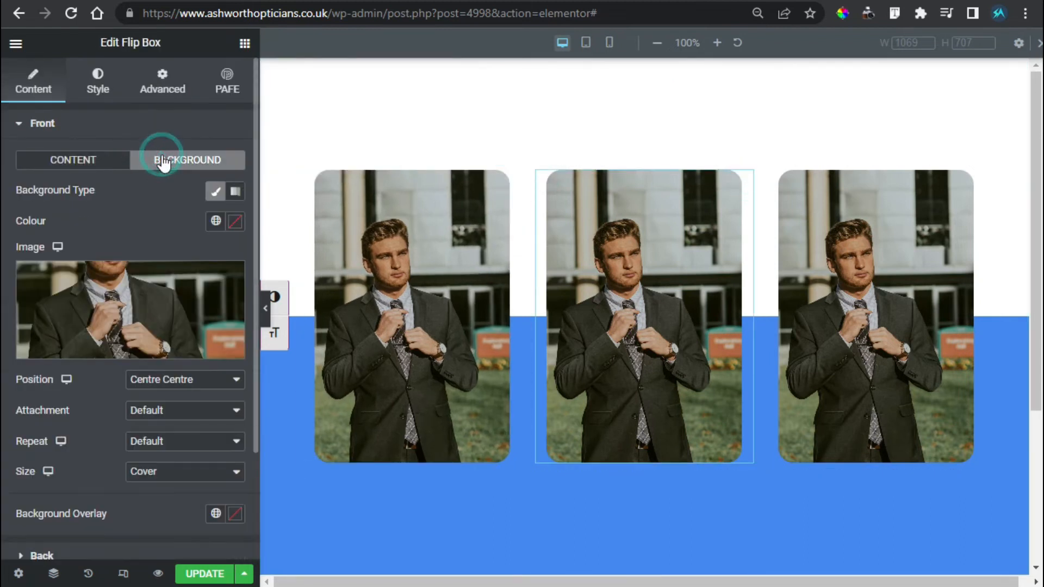
{"action": "left_click", "coordinate": [126, 348]}
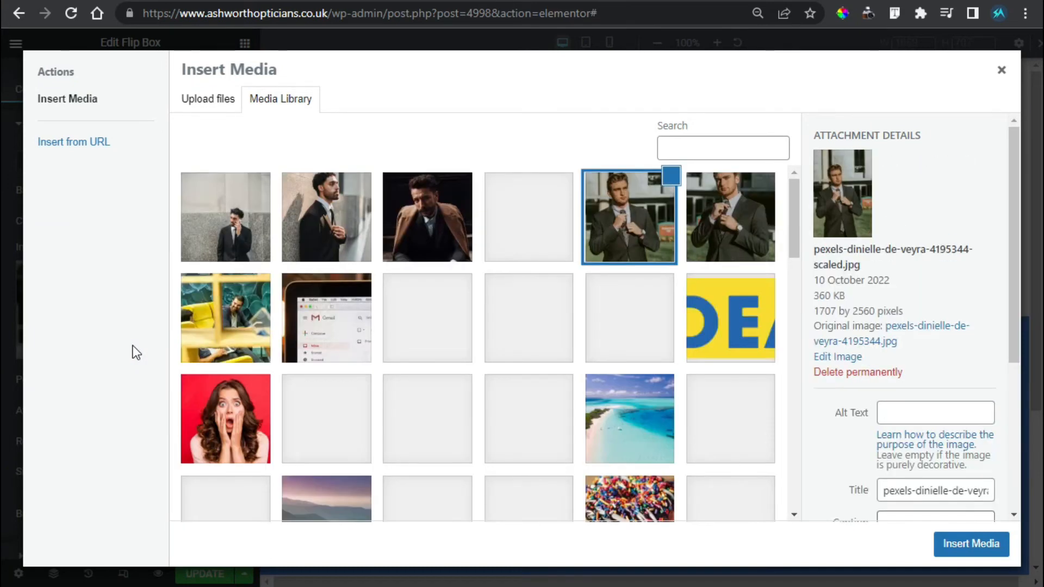
{"action": "left_click", "coordinate": [520, 211]}
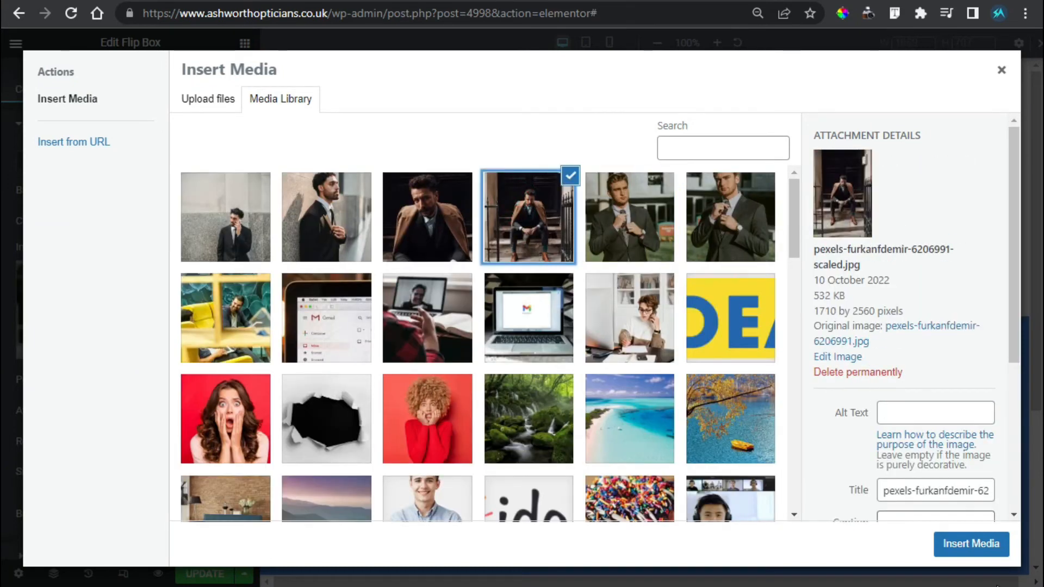
{"action": "left_click", "coordinate": [986, 550]}
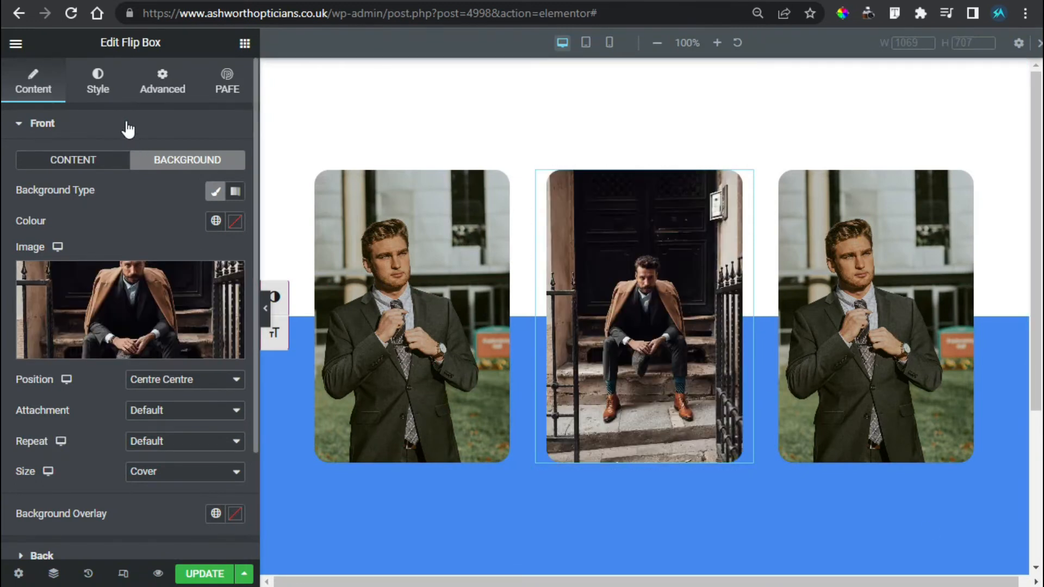
Step: Replace the middle flip box's back background image with the dark close-up photo of the man in the brown coat
{"action": "left_click", "coordinate": [125, 120]}
{"action": "left_click", "coordinate": [82, 169]}
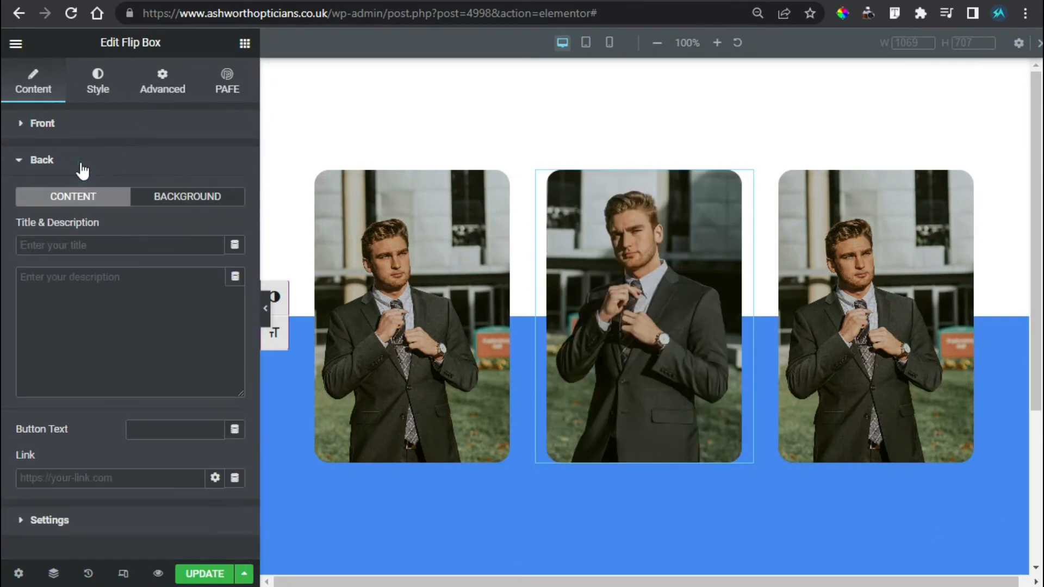
{"action": "left_click", "coordinate": [189, 199]}
{"action": "left_click", "coordinate": [116, 386]}
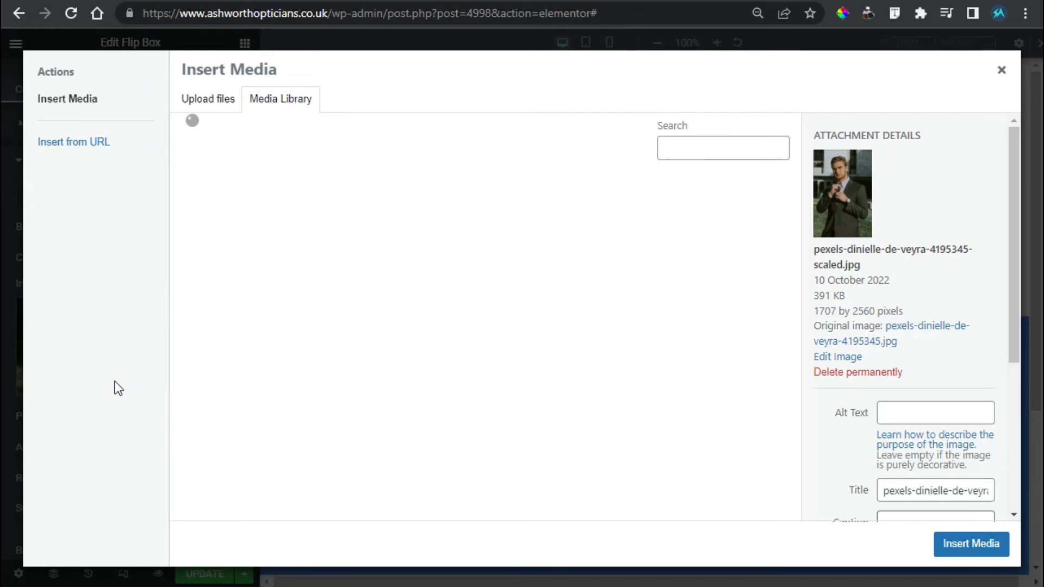
{"action": "left_click", "coordinate": [457, 196]}
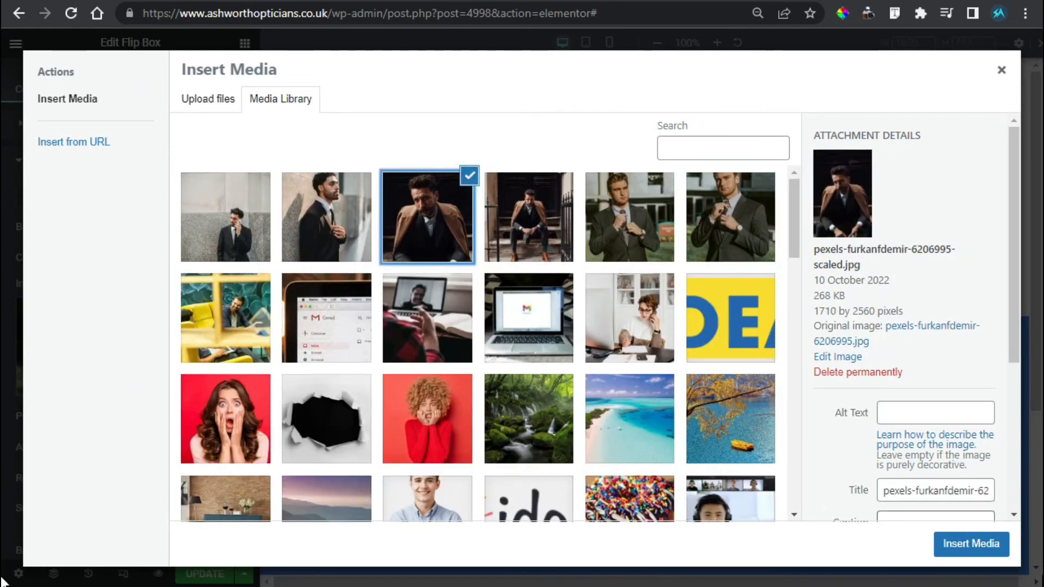
{"action": "left_click", "coordinate": [991, 545]}
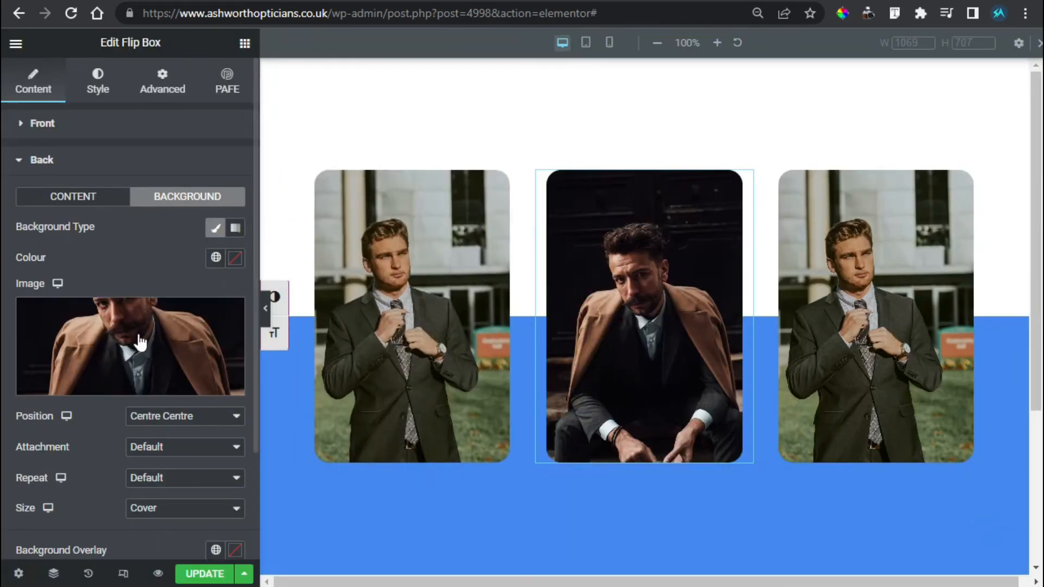
{"action": "left_click", "coordinate": [91, 163]}
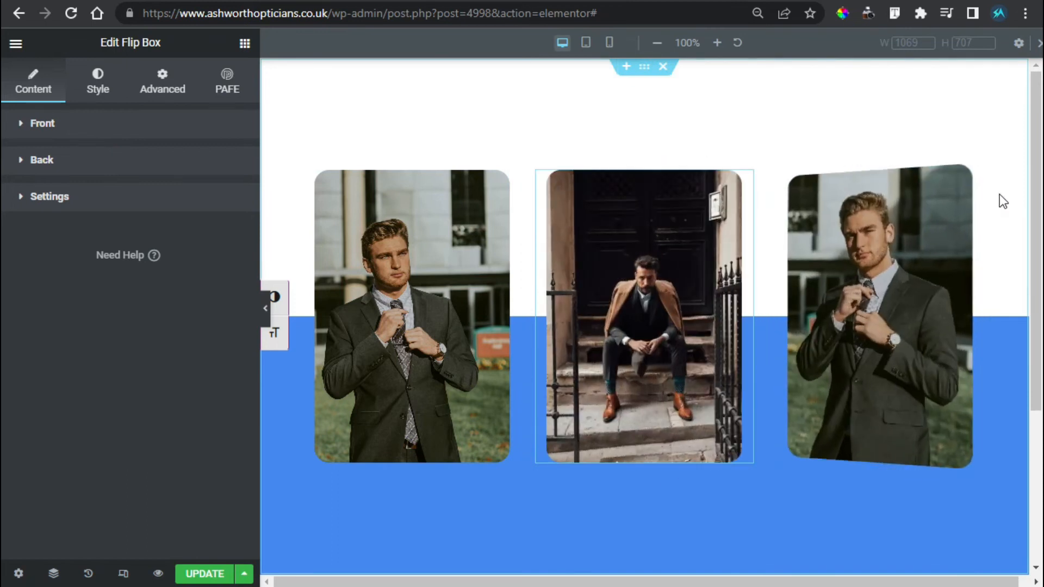
Step: Replace the third flip box's front background image with the photo of the suited man phoning beside a stone wall
{"action": "left_click", "coordinate": [976, 180]}
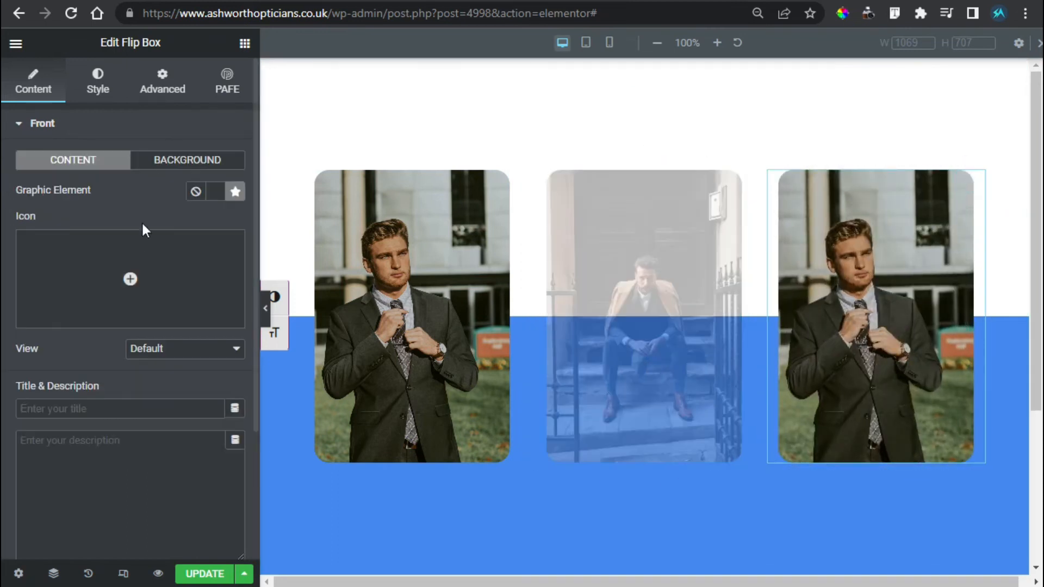
{"action": "left_click", "coordinate": [207, 132]}
{"action": "left_click", "coordinate": [207, 158]}
{"action": "left_click", "coordinate": [201, 137]}
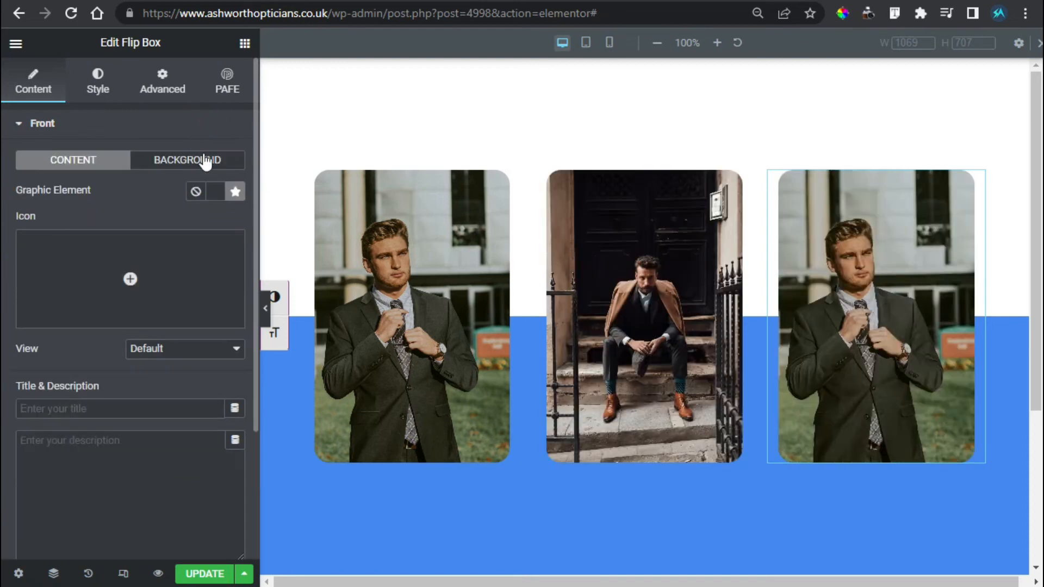
{"action": "left_click", "coordinate": [204, 159]}
{"action": "left_click", "coordinate": [123, 336]}
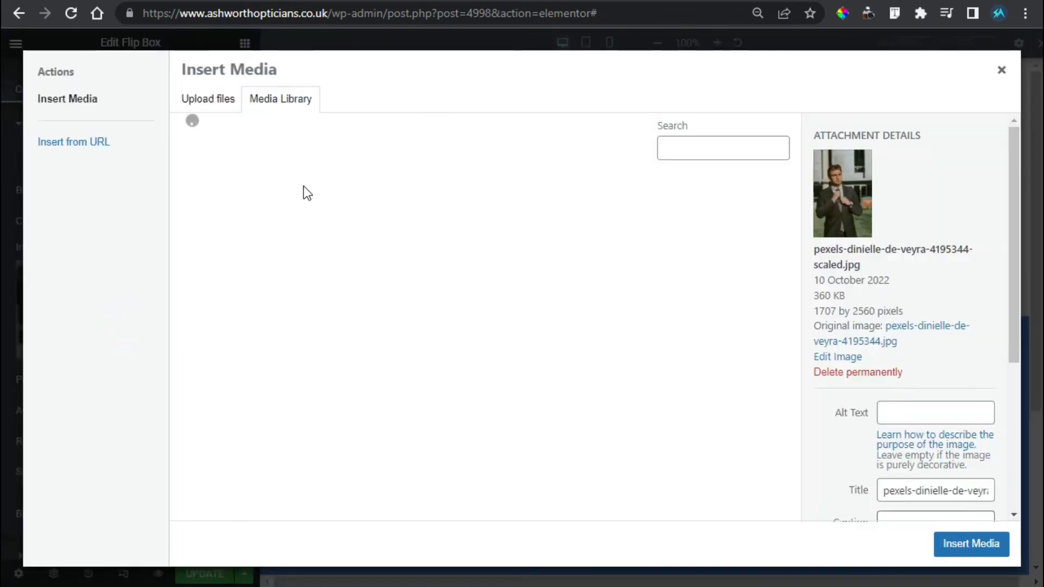
{"action": "left_click", "coordinate": [265, 205]}
{"action": "left_click", "coordinate": [954, 550]}
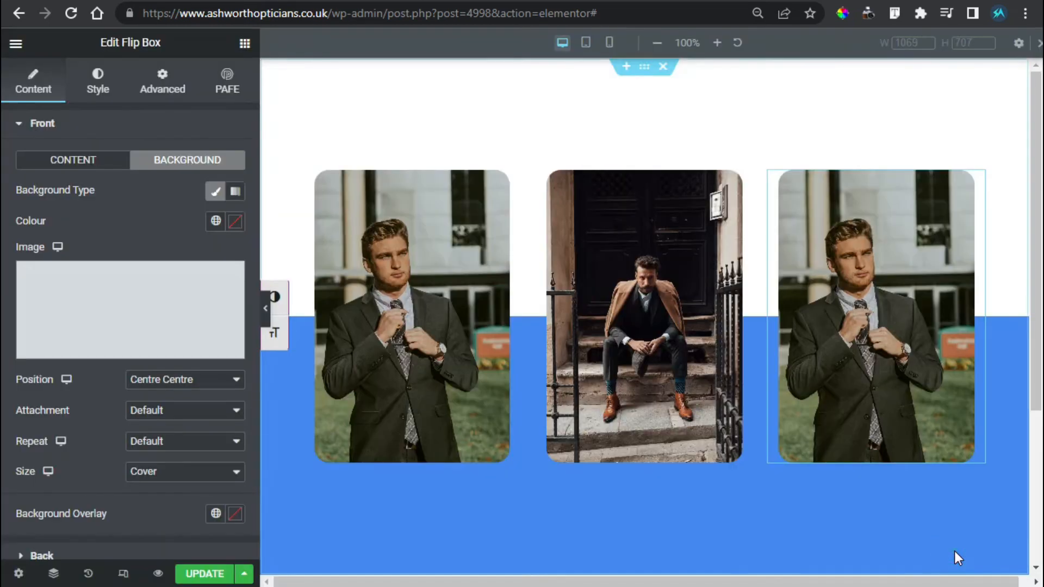
Step: Replace the third flip box's back background image with the side-profile photo of the suited man by the wall
{"action": "left_click", "coordinate": [123, 124]}
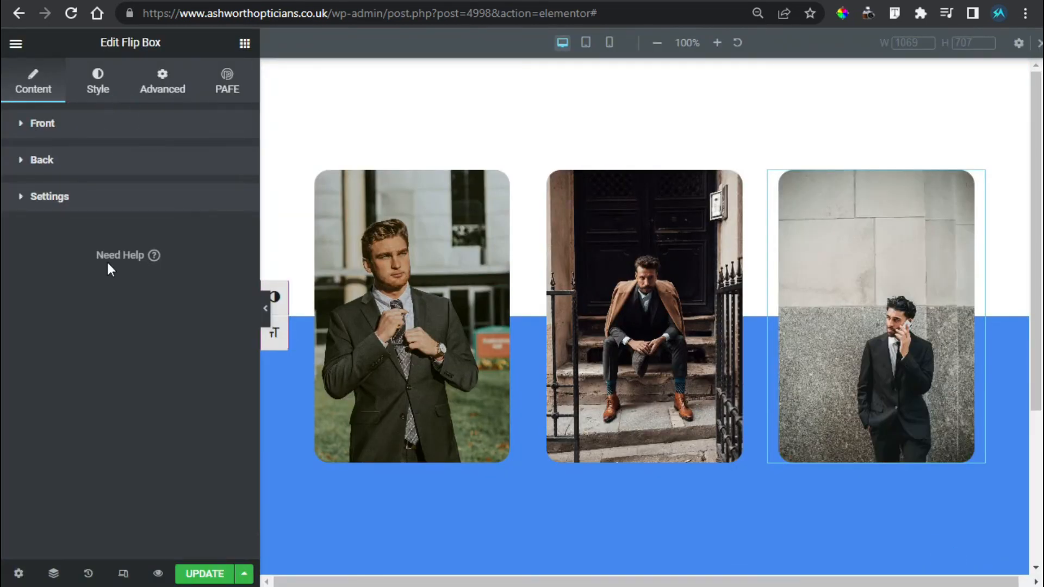
{"action": "left_click", "coordinate": [106, 161]}
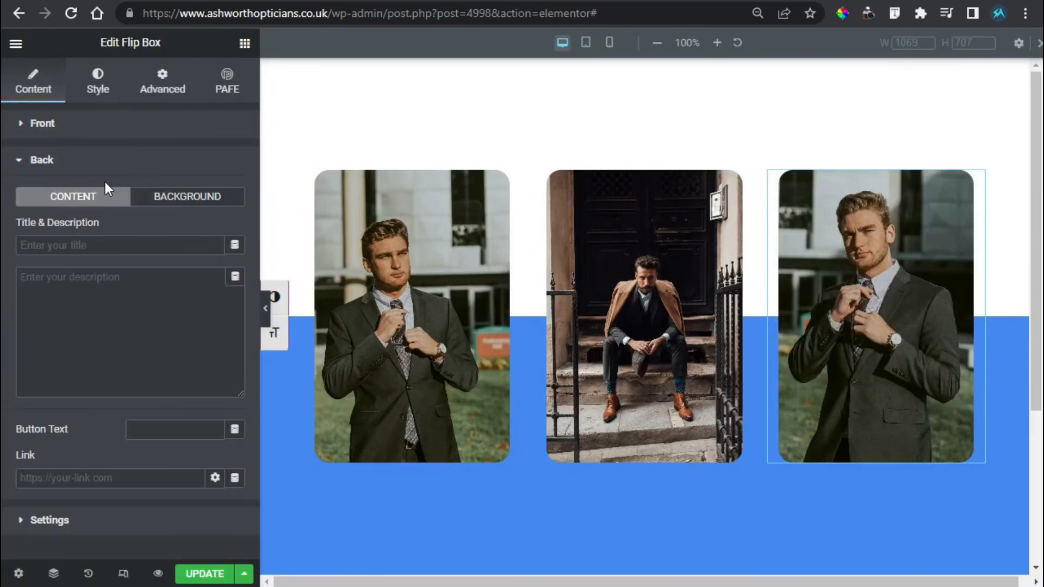
{"action": "left_click", "coordinate": [189, 200]}
{"action": "left_click", "coordinate": [167, 387]}
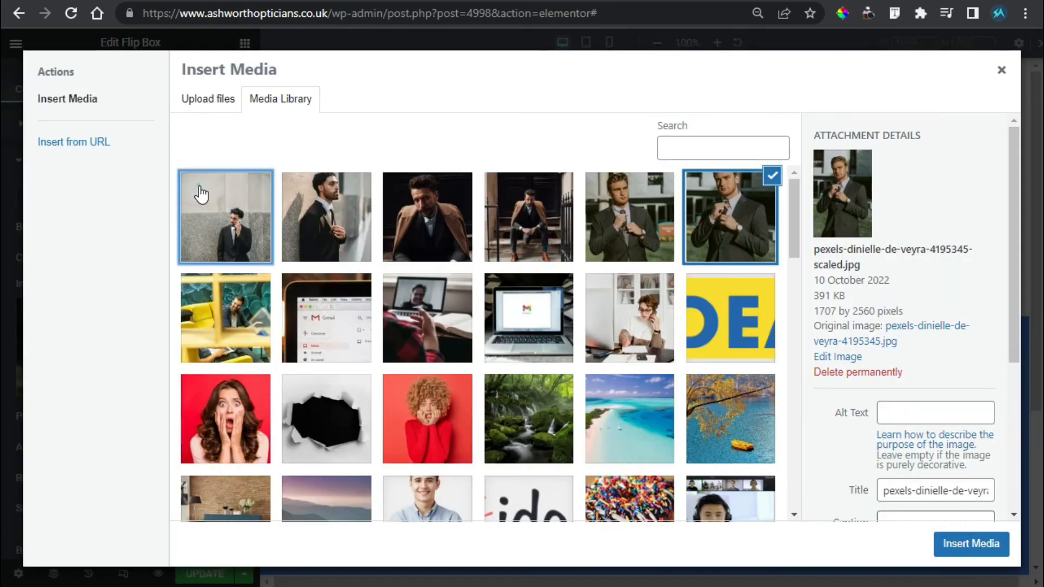
{"action": "left_click", "coordinate": [337, 200]}
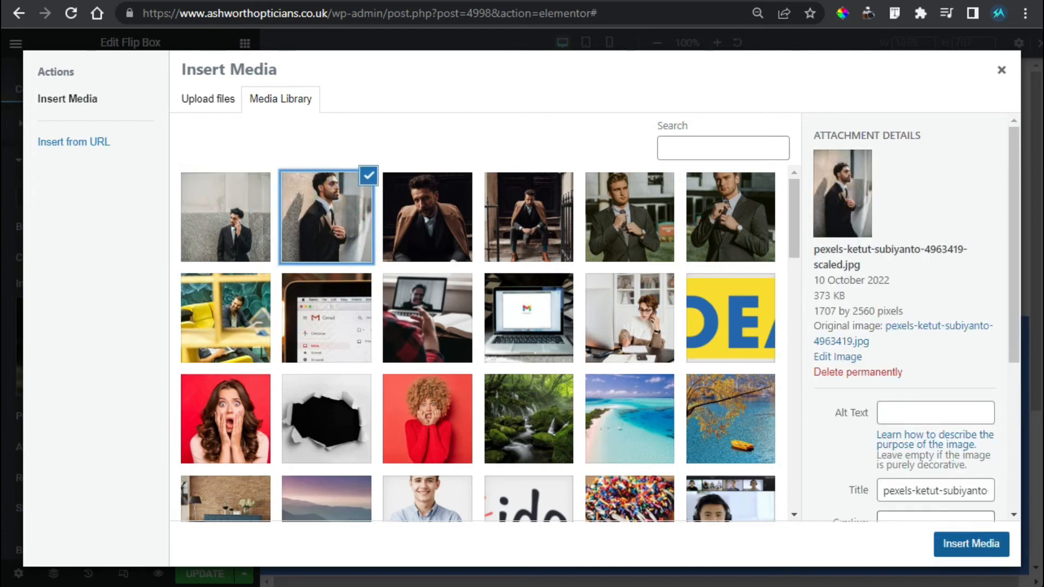
{"action": "left_click", "coordinate": [971, 544]}
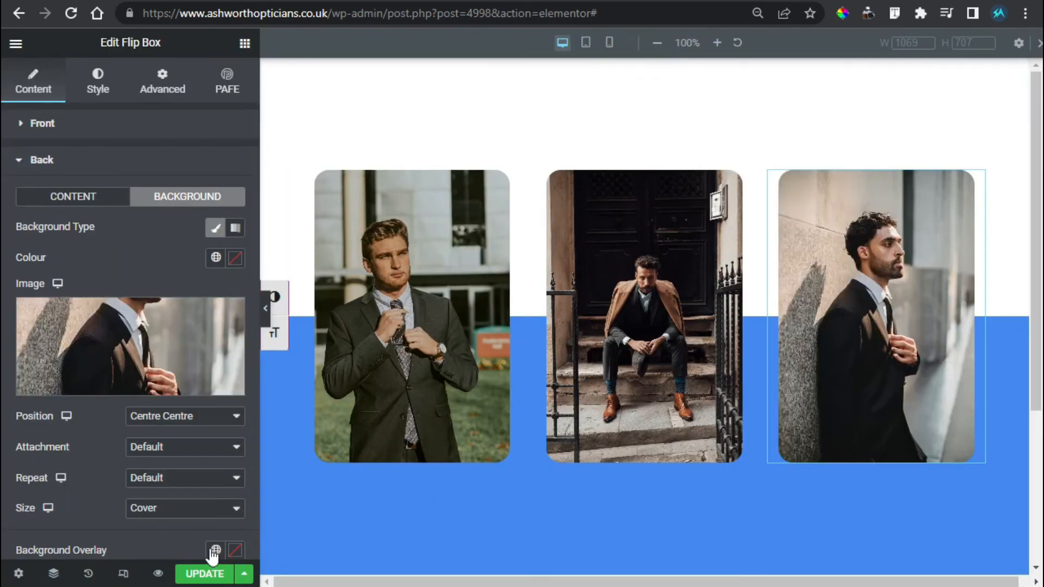
{"action": "left_click", "coordinate": [872, 351]}
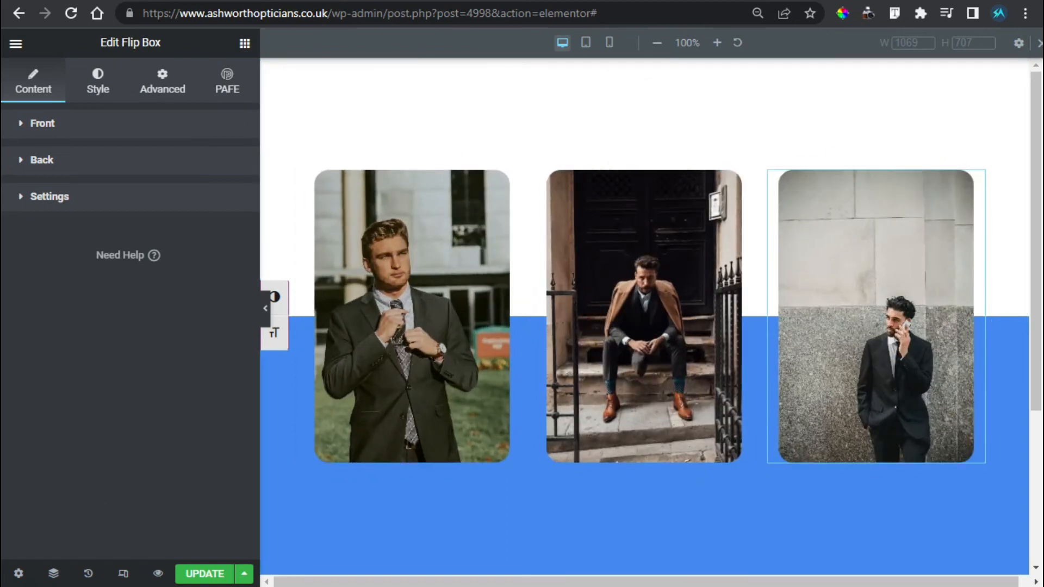
Step: Update the page and test the flip effect of the photo boxes in the page preview
{"action": "left_click", "coordinate": [211, 571]}
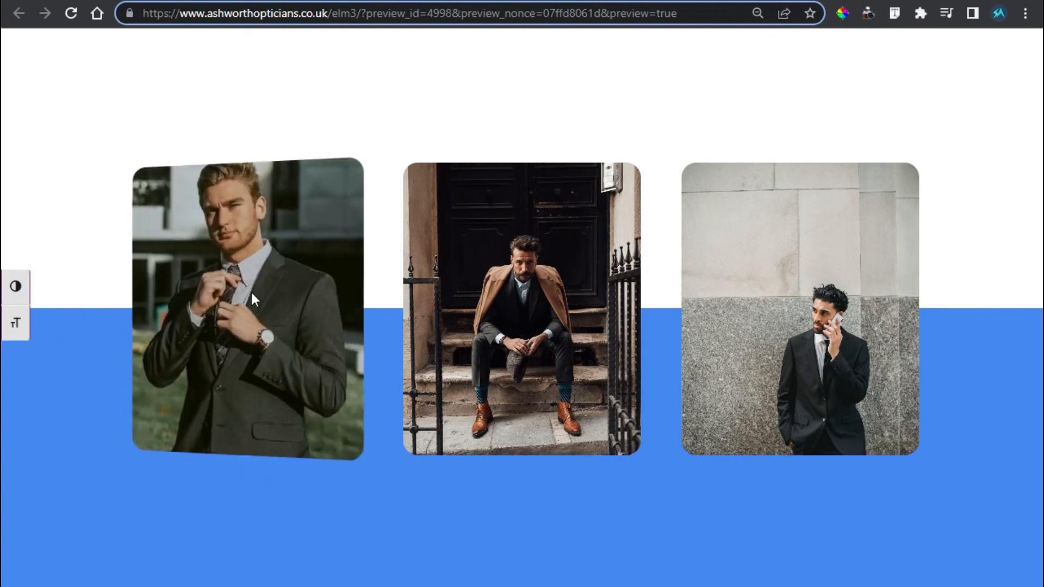
{"action": "mouse_move", "coordinate": [472, 325]}
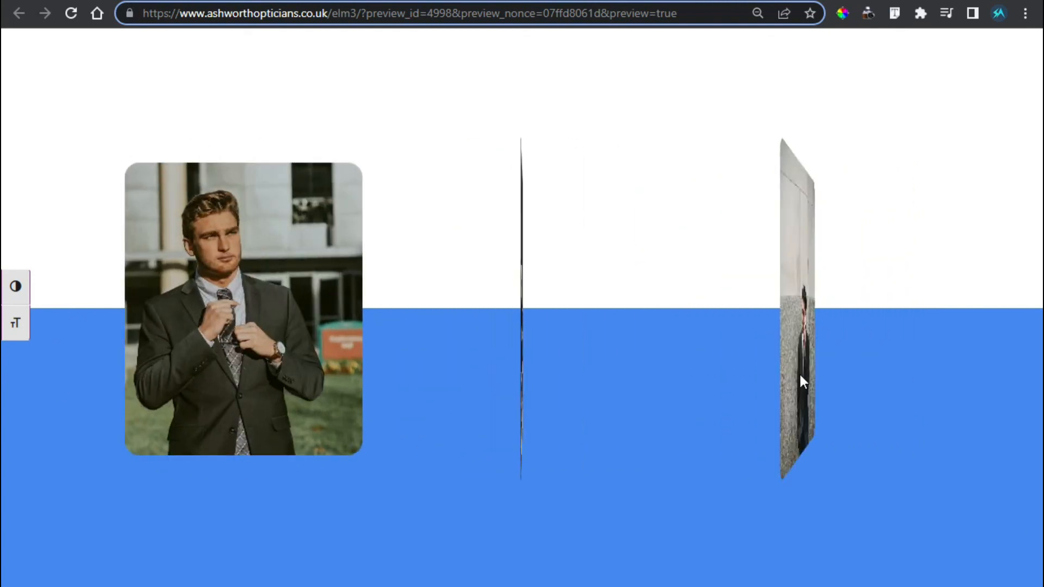